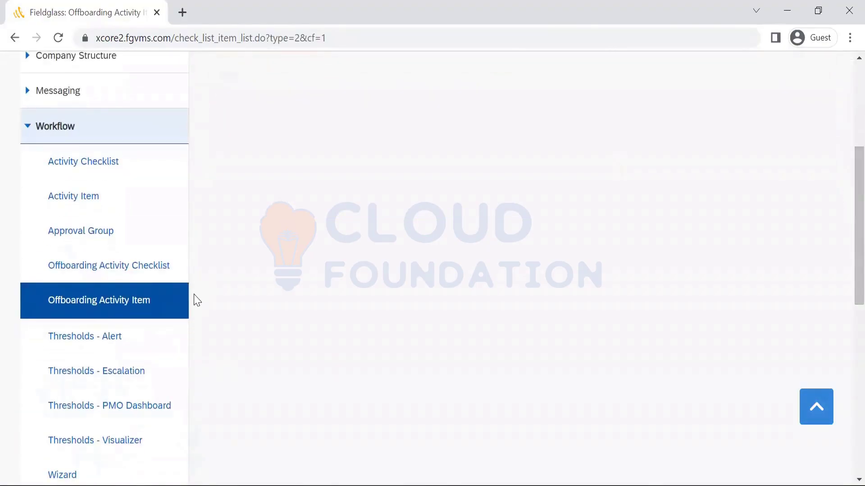
- Open the list of offboarding activity checklists in the Workflow configuration
{"action": "left_click", "coordinate": [130, 269]}
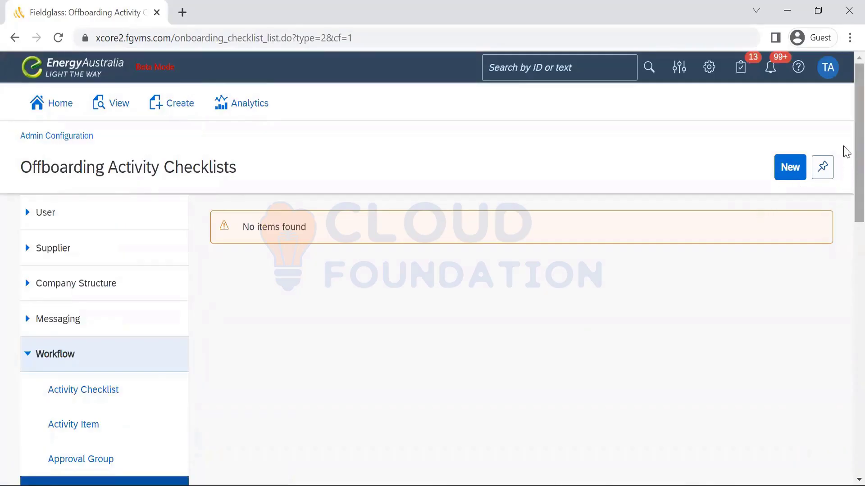
{"action": "scroll", "coordinate": [845, 191], "scroll_direction": "down", "scroll_amount": 2}
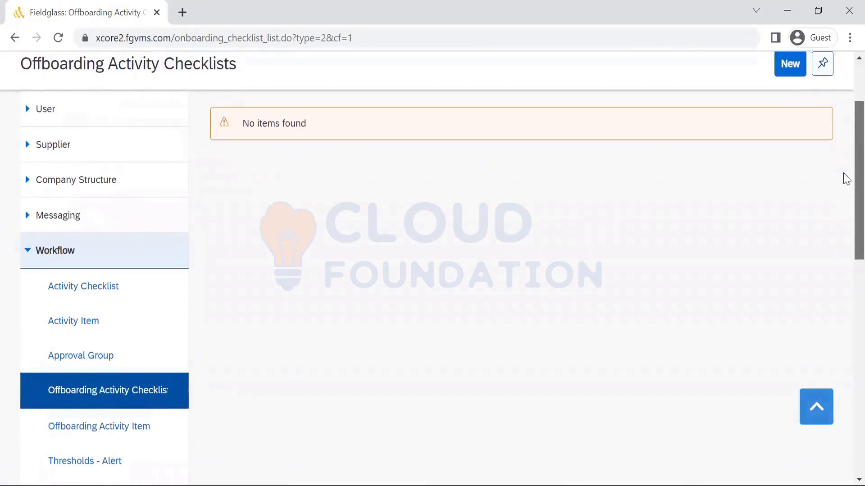
{"action": "scroll", "coordinate": [833, 175], "scroll_direction": "up", "scroll_amount": 2}
- Open the form for a new offboarding activity checklist, examine its code, name, description and association fields, and return to the list
{"action": "left_click", "coordinate": [785, 158]}
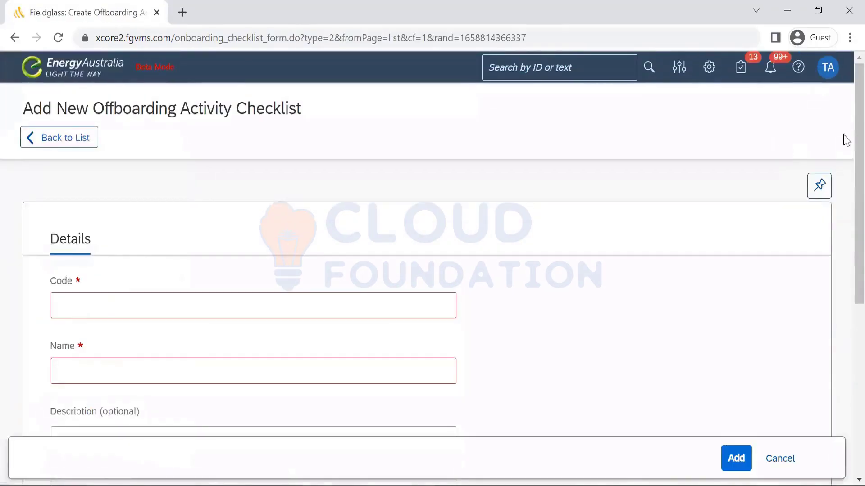
{"action": "scroll", "coordinate": [847, 155], "scroll_direction": "down", "scroll_amount": 4}
{"action": "scroll", "coordinate": [846, 269], "scroll_direction": "up", "scroll_amount": 4}
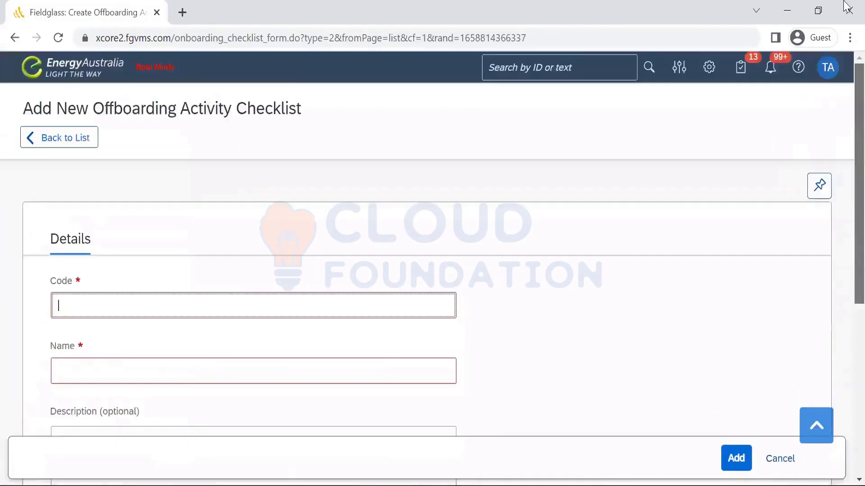
{"action": "scroll", "coordinate": [844, 264], "scroll_direction": "down", "scroll_amount": 5}
{"action": "scroll", "coordinate": [845, 180], "scroll_direction": "up", "scroll_amount": 5}
{"action": "scroll", "coordinate": [844, 282], "scroll_direction": "down", "scroll_amount": 5}
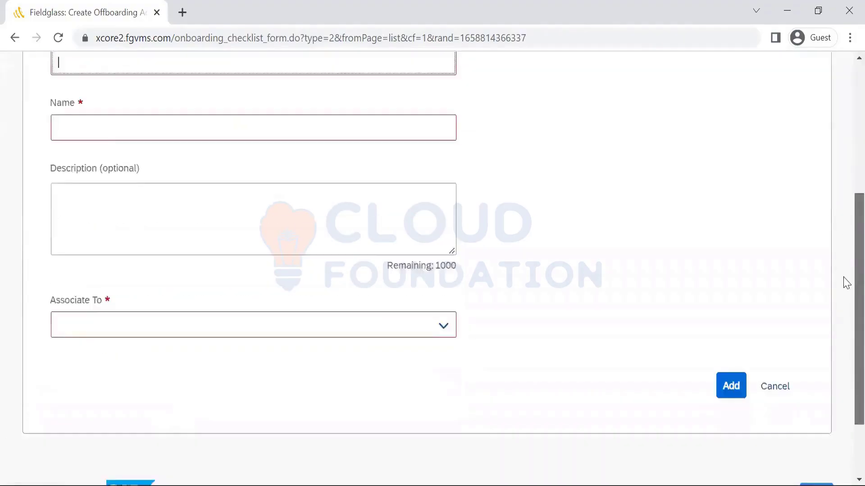
{"action": "scroll", "coordinate": [847, 283], "scroll_direction": "up", "scroll_amount": 5}
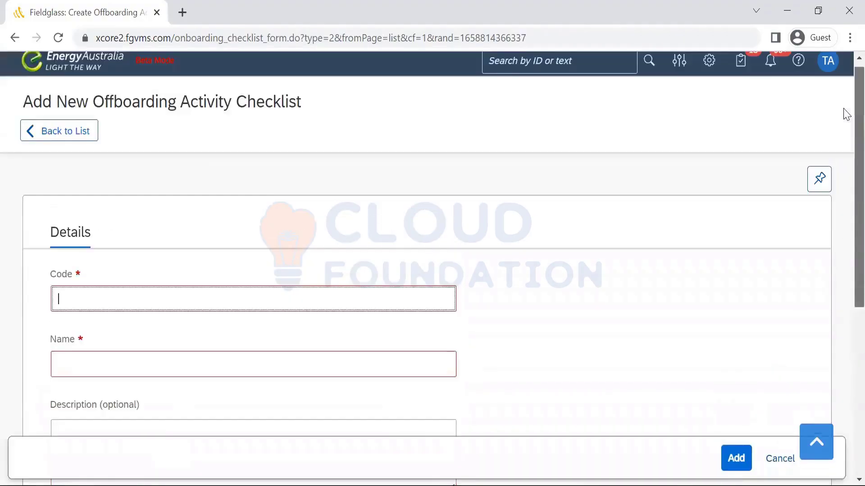
{"action": "left_click", "coordinate": [68, 135]}
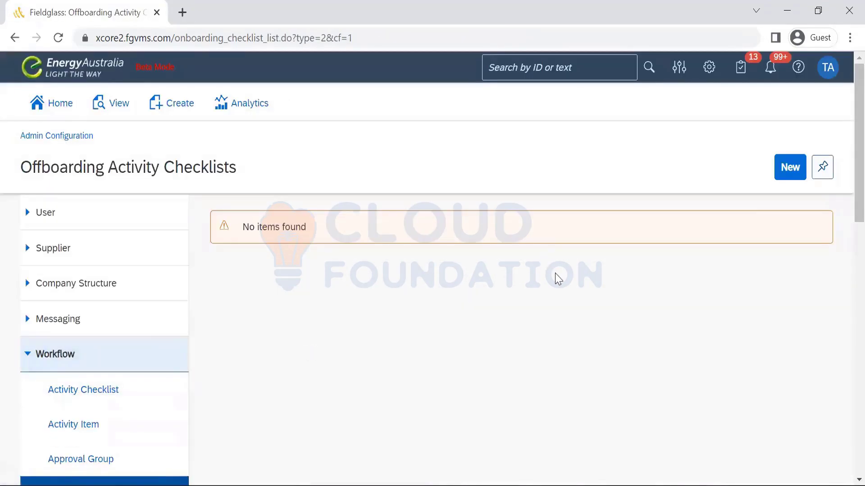
- Open the Thresholds - Alert settings in the Workflow configuration
{"action": "scroll", "coordinate": [844, 203], "scroll_direction": "down", "scroll_amount": 5}
{"action": "scroll", "coordinate": [847, 266], "scroll_direction": "down", "scroll_amount": 2}
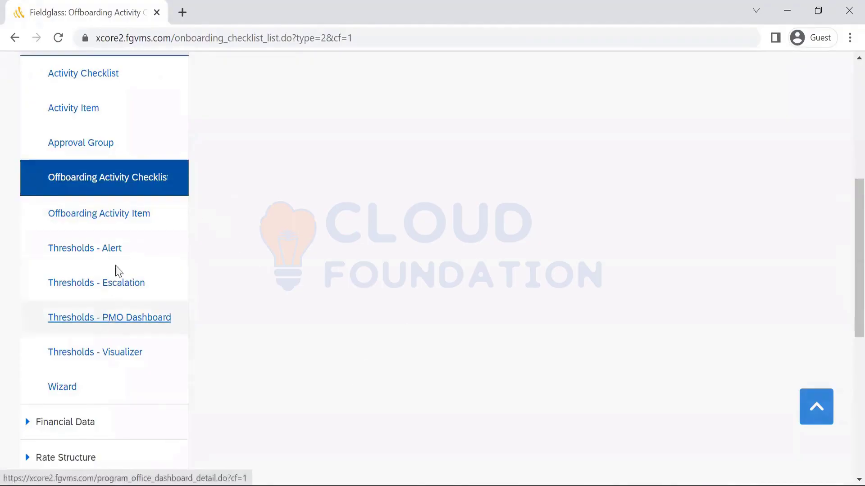
{"action": "left_click", "coordinate": [79, 252]}
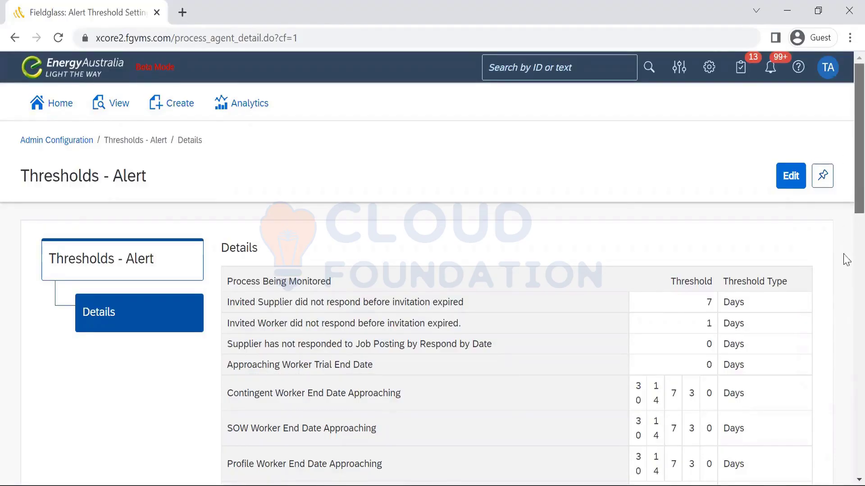
- Look through all monitored processes and their alert thresholds, including the Warning Issued at Approval section
{"action": "scroll", "coordinate": [844, 259], "scroll_direction": "down", "scroll_amount": 12}
{"action": "scroll", "coordinate": [846, 452], "scroll_direction": "down", "scroll_amount": 4}
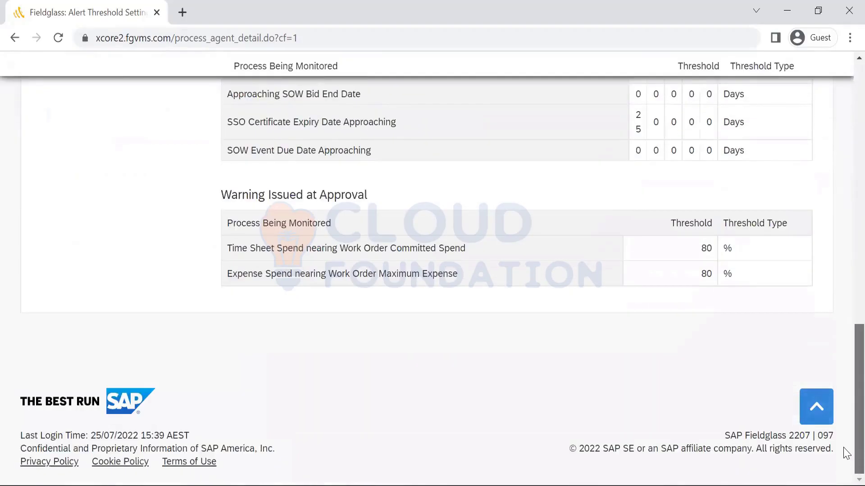
{"action": "scroll", "coordinate": [843, 133], "scroll_direction": "up", "scroll_amount": 17}
{"action": "scroll", "coordinate": [844, 282], "scroll_direction": "down", "scroll_amount": 8}
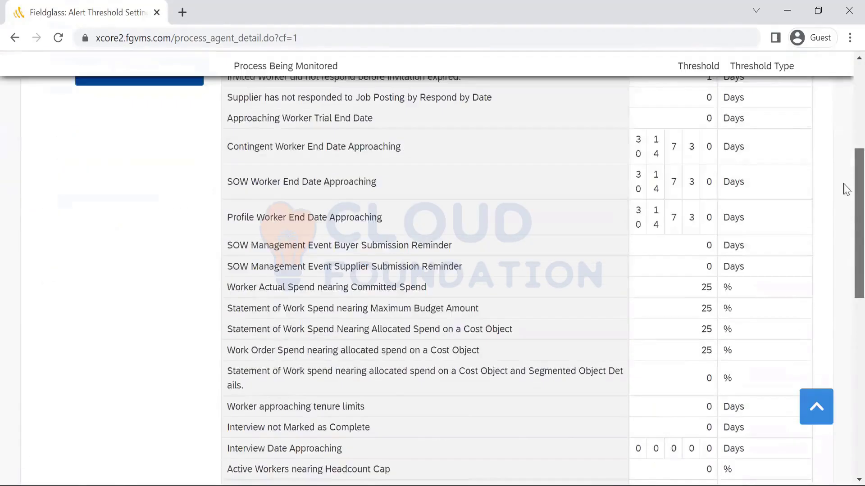
{"action": "scroll", "coordinate": [842, 168], "scroll_direction": "up", "scroll_amount": 8}
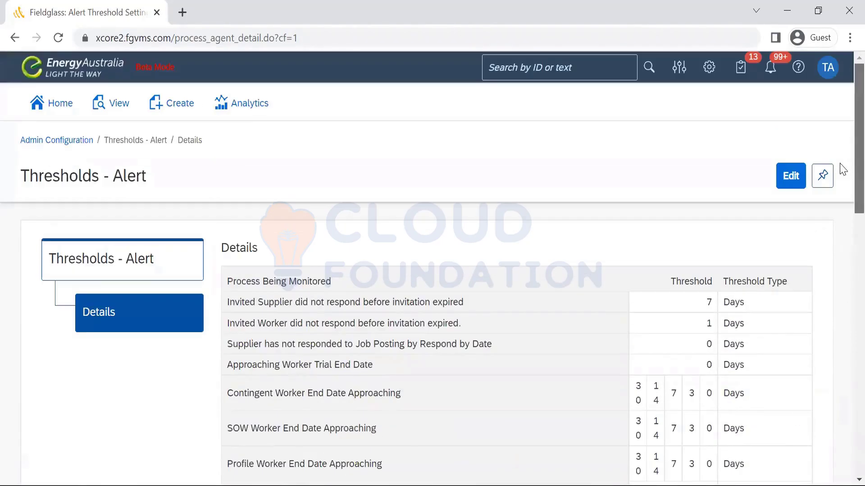
{"action": "scroll", "coordinate": [843, 162], "scroll_direction": "down", "scroll_amount": 1}
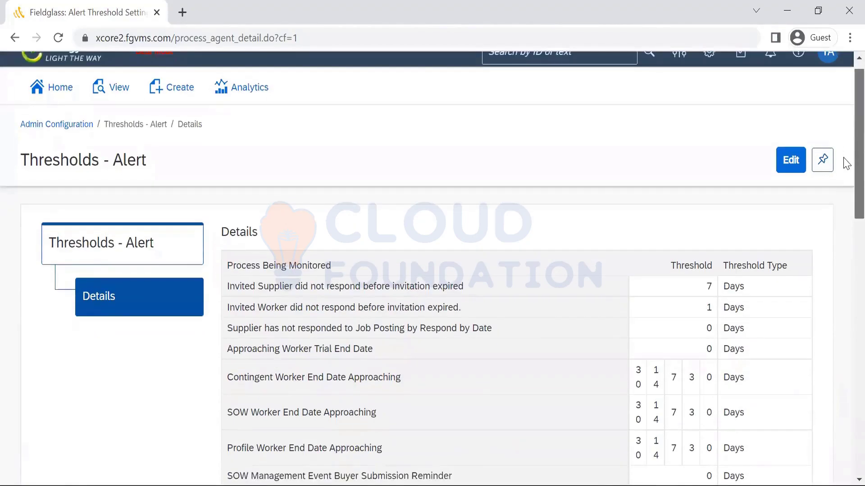
{"action": "scroll", "coordinate": [846, 222], "scroll_direction": "down", "scroll_amount": 3}
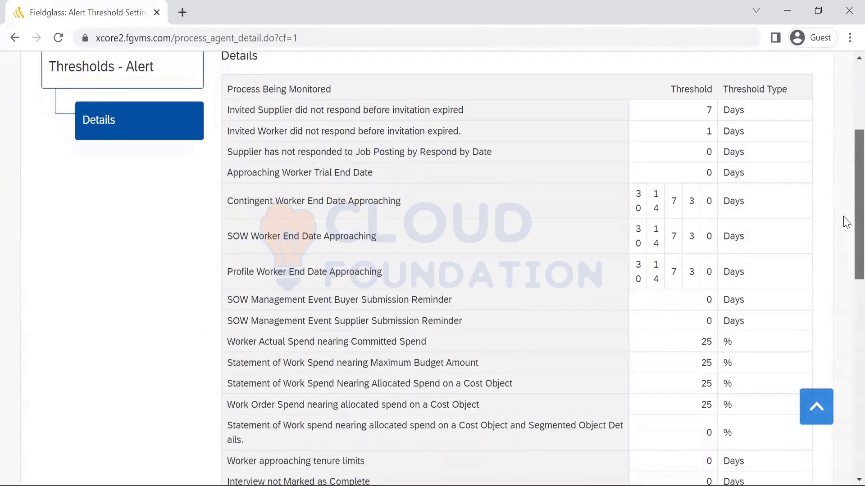
{"action": "scroll", "coordinate": [846, 221], "scroll_direction": "down", "scroll_amount": 11}
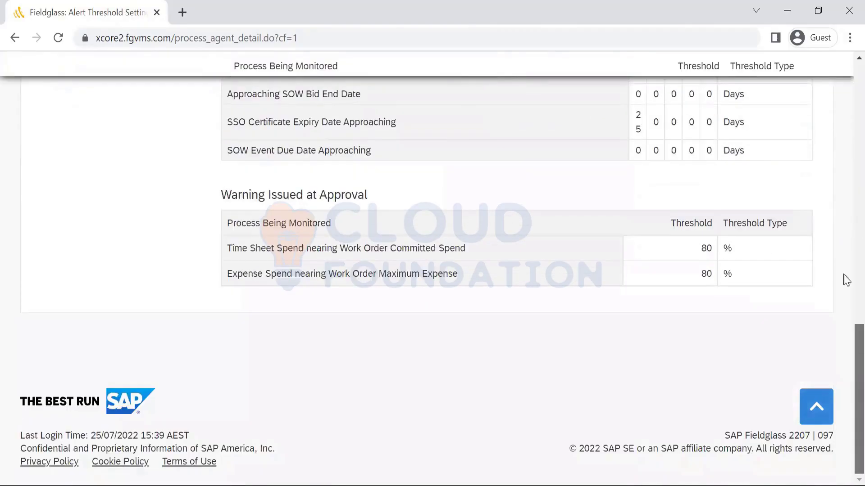
{"action": "scroll", "coordinate": [843, 279], "scroll_direction": "up", "scroll_amount": 15}
{"action": "scroll", "coordinate": [846, 108], "scroll_direction": "down", "scroll_amount": 2}
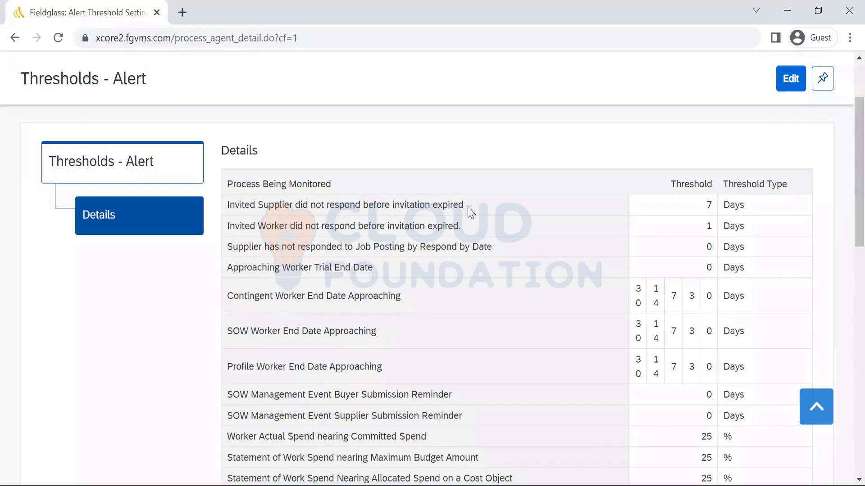
- Examine the alert thresholds for invited suppliers and invited workers who did not respond before the invitation expired
{"action": "left_click_drag", "start_coordinate": [471, 211], "coordinate": [230, 215]}
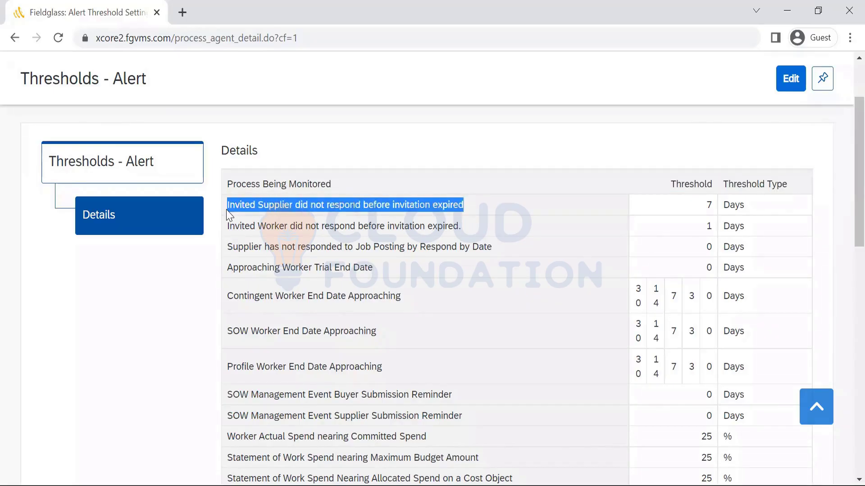
{"action": "left_click", "coordinate": [709, 204]}
{"action": "double_click", "coordinate": [709, 204]}
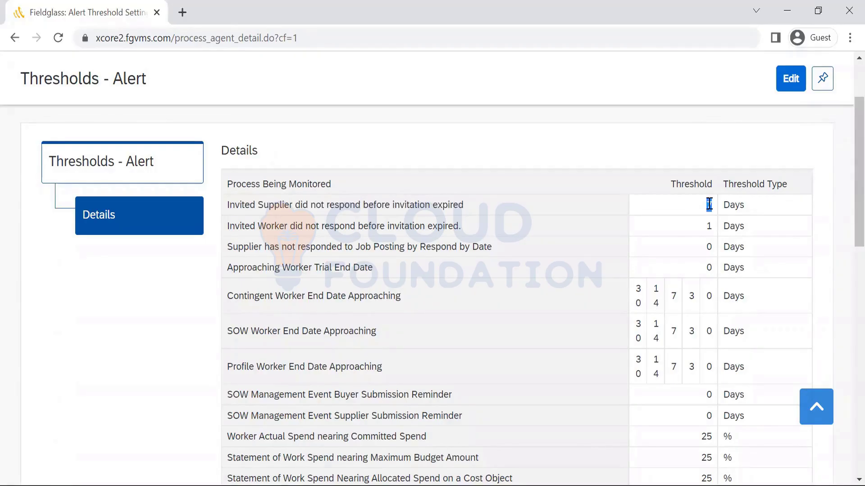
{"action": "left_click", "coordinate": [483, 204]}
{"action": "left_click_drag", "start_coordinate": [475, 234], "coordinate": [226, 237]}
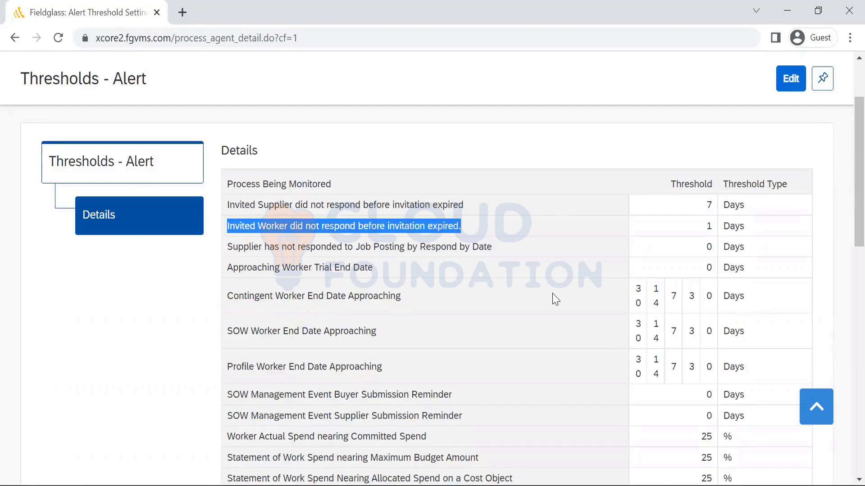
{"action": "left_click", "coordinate": [493, 223]}
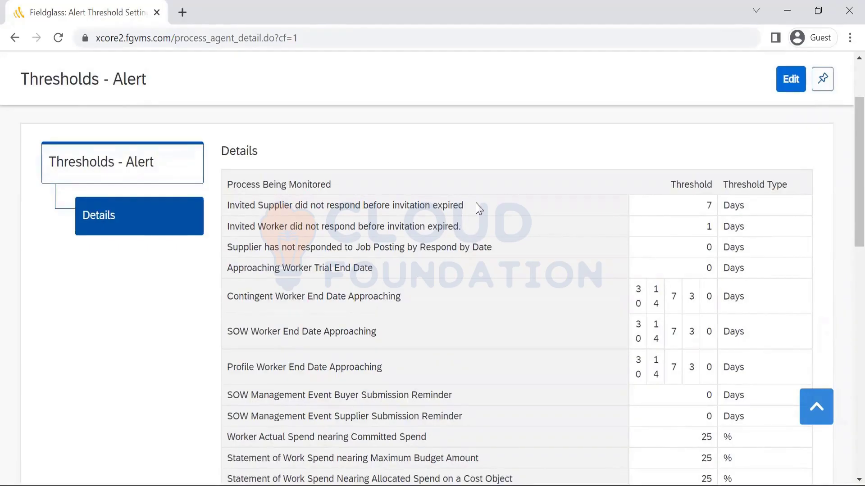
{"action": "left_click_drag", "start_coordinate": [476, 202], "coordinate": [221, 217]}
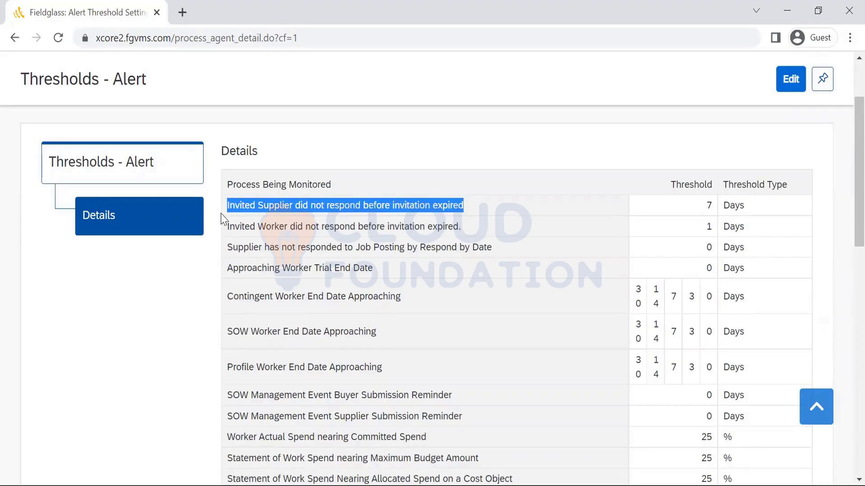
{"action": "left_click", "coordinate": [526, 278]}
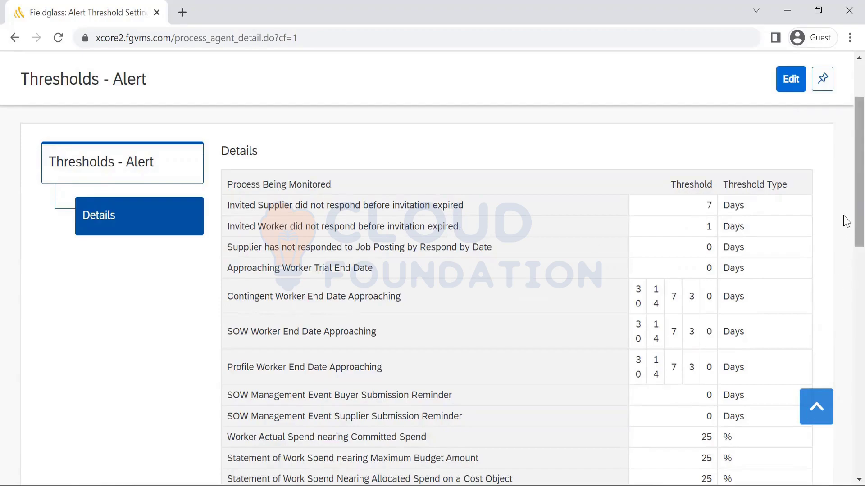
- Examine the series of day thresholds for Contingent Worker End Date Approaching
{"action": "scroll", "coordinate": [846, 232], "scroll_direction": "down", "scroll_amount": 1}
{"action": "scroll", "coordinate": [846, 232], "scroll_direction": "down", "scroll_amount": 1}
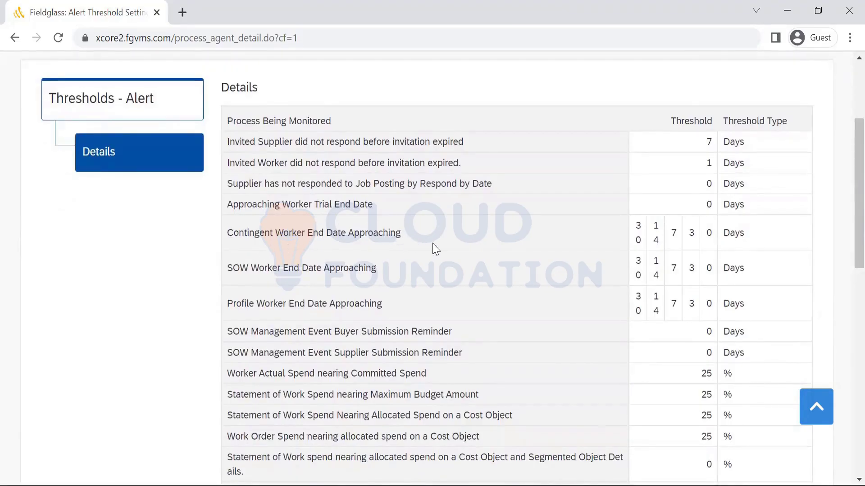
{"action": "double_click", "coordinate": [632, 234]}
{"action": "left_click_drag", "start_coordinate": [662, 243], "coordinate": [650, 223]}
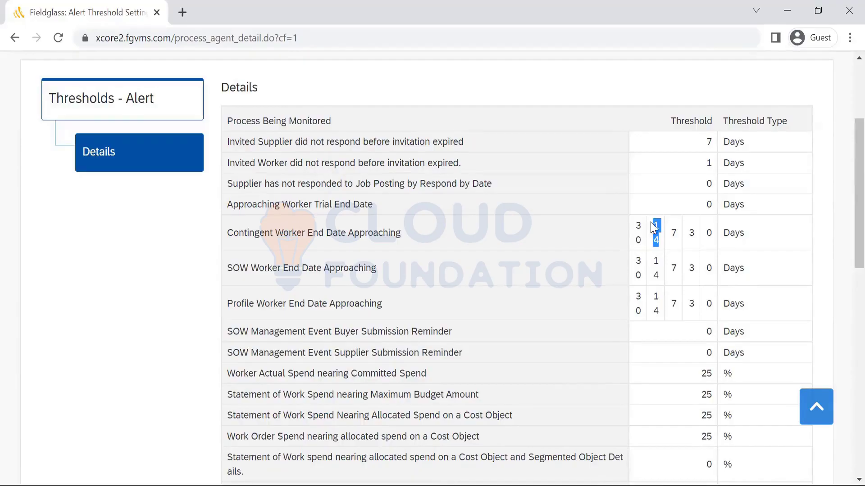
{"action": "double_click", "coordinate": [674, 233]}
{"action": "left_click", "coordinate": [693, 233]}
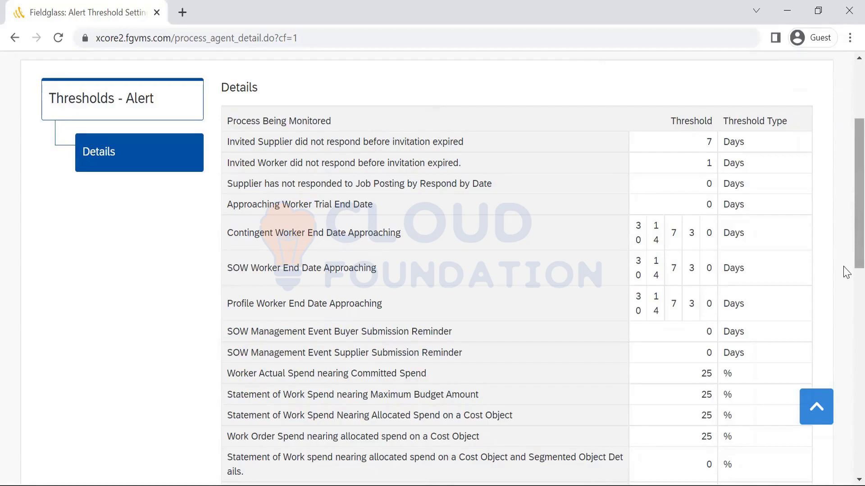
- Examine the percentage threshold for Worker Actual Spend nearing Committed Spend
{"action": "scroll", "coordinate": [846, 272], "scroll_direction": "down", "scroll_amount": 3}
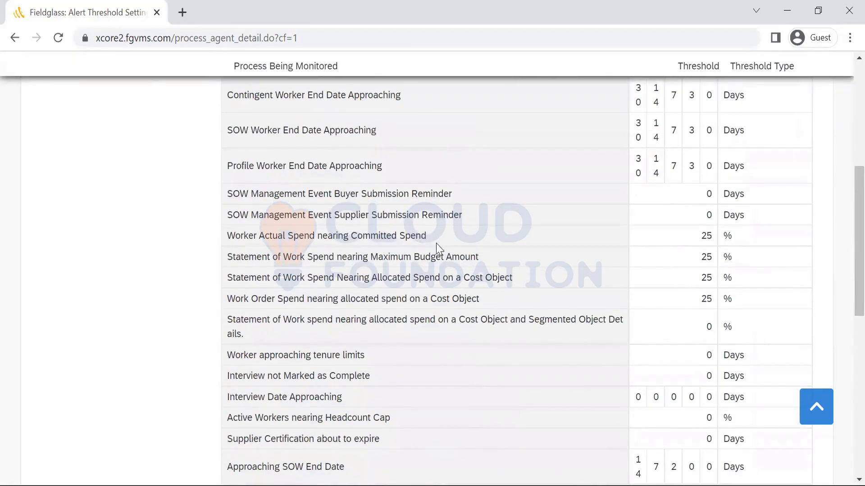
{"action": "left_click_drag", "start_coordinate": [436, 242], "coordinate": [228, 243]}
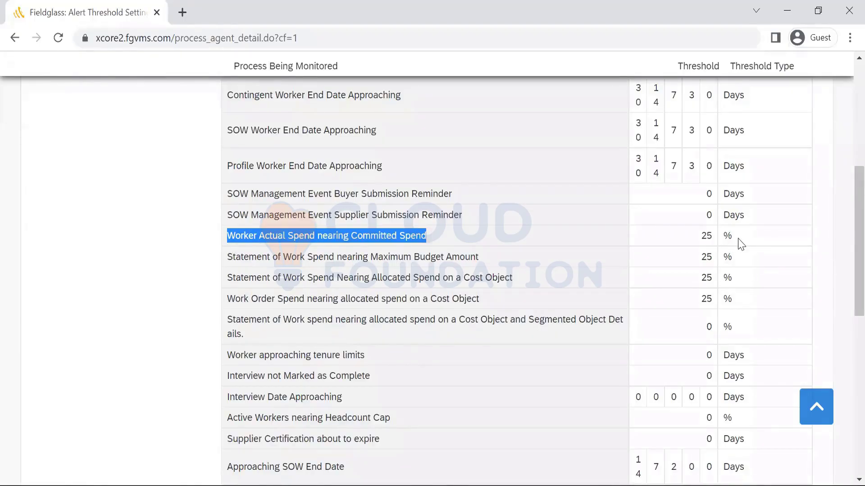
{"action": "left_click_drag", "start_coordinate": [738, 244], "coordinate": [699, 246]}
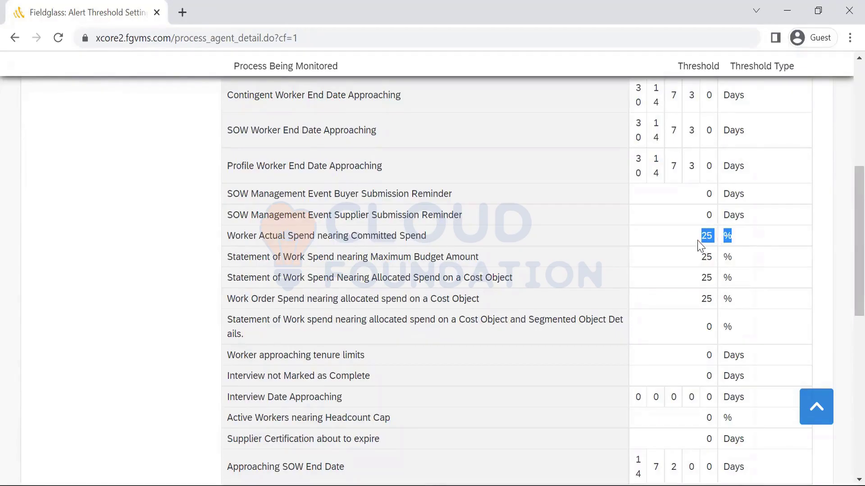
{"action": "left_click", "coordinate": [477, 242]}
- Examine the percentage threshold for Statement of Work Spend nearing Maximum Budget Amount
{"action": "left_click_drag", "start_coordinate": [486, 261], "coordinate": [230, 266]}
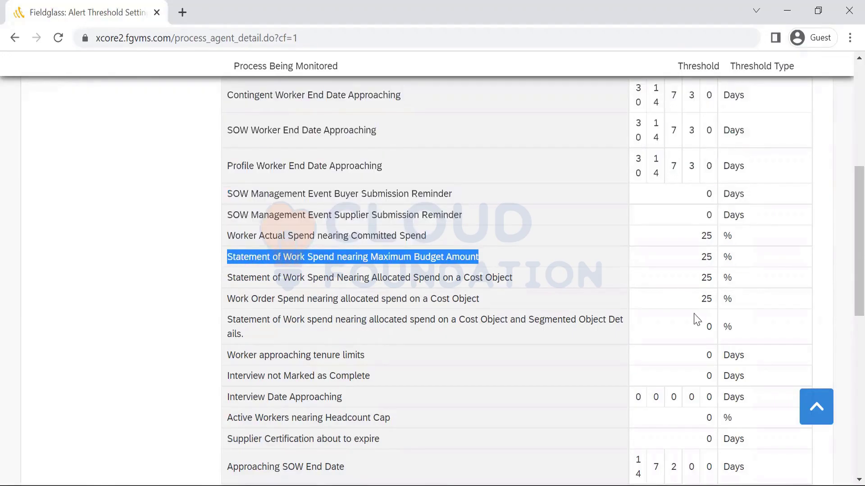
{"action": "left_click_drag", "start_coordinate": [740, 263], "coordinate": [701, 262]}
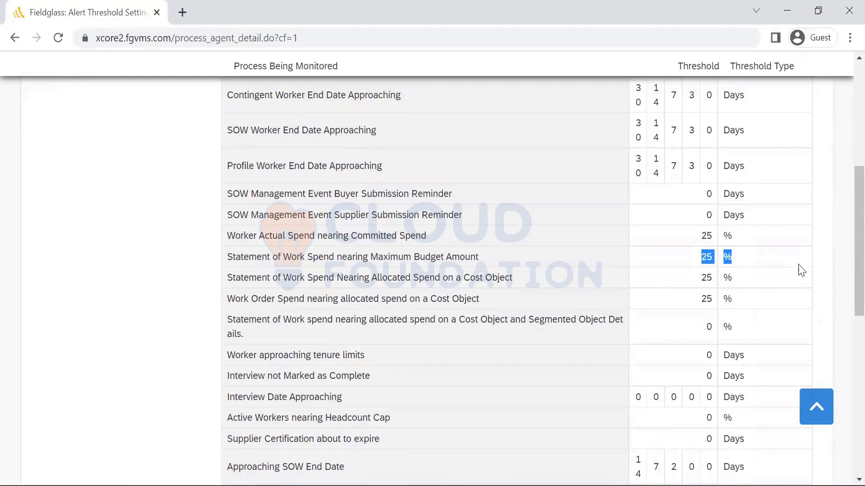
{"action": "left_click", "coordinate": [756, 274]}
- Review the remaining alert thresholds and open the alert threshold settings for editing
{"action": "left_click_drag", "start_coordinate": [859, 221], "coordinate": [858, 345]}
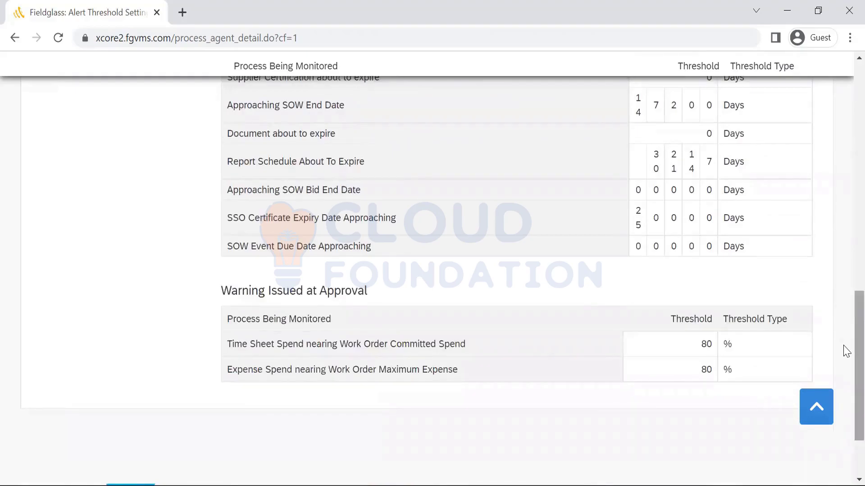
{"action": "scroll", "coordinate": [845, 288], "scroll_direction": "up", "scroll_amount": 5}
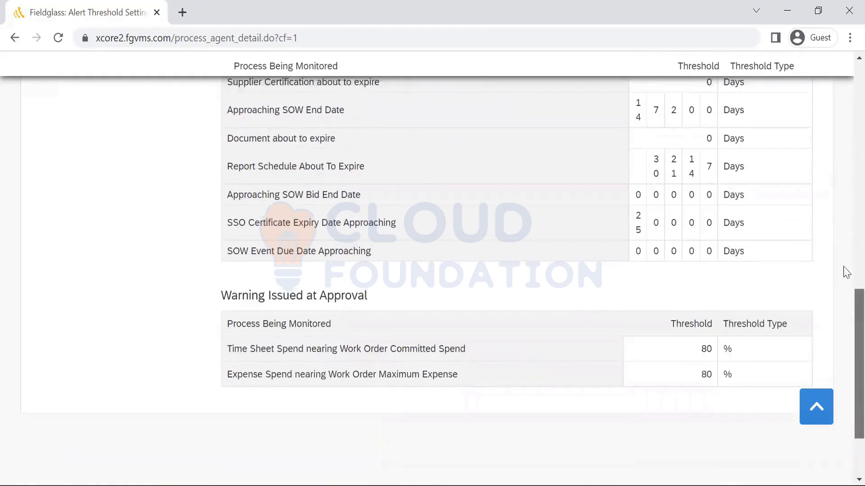
{"action": "scroll", "coordinate": [844, 175], "scroll_direction": "up", "scroll_amount": 9}
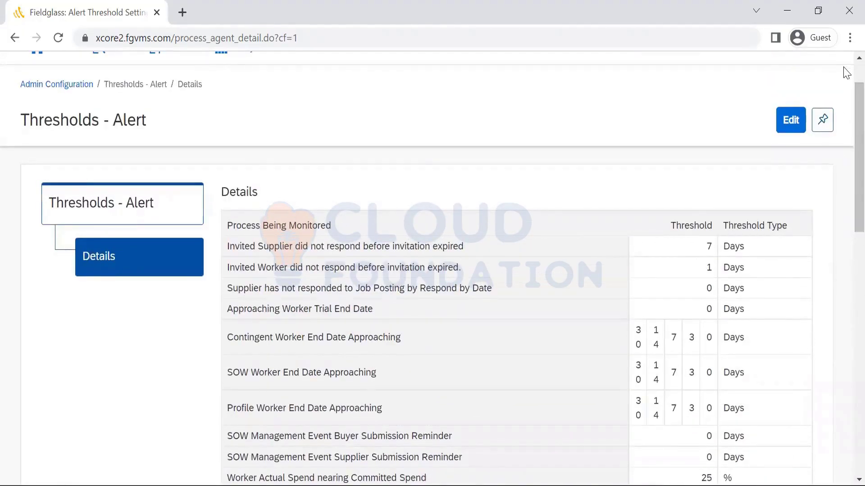
{"action": "scroll", "coordinate": [846, 72], "scroll_direction": "up", "scroll_amount": 2}
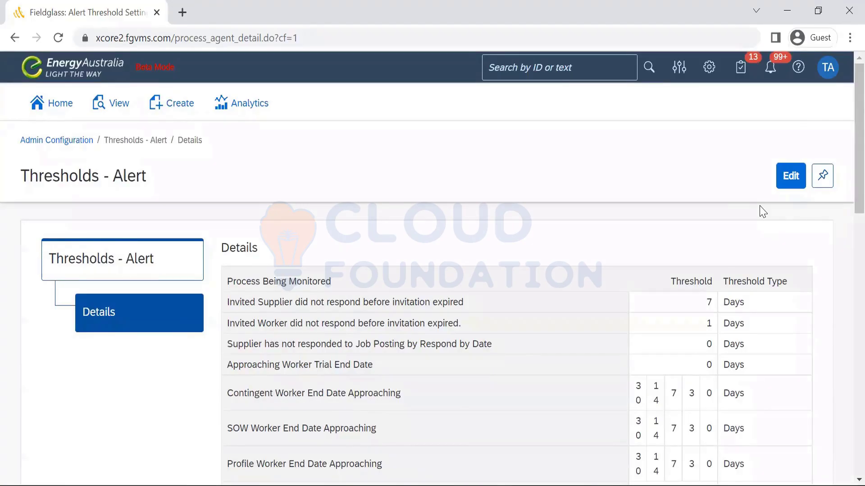
{"action": "left_click", "coordinate": [784, 185]}
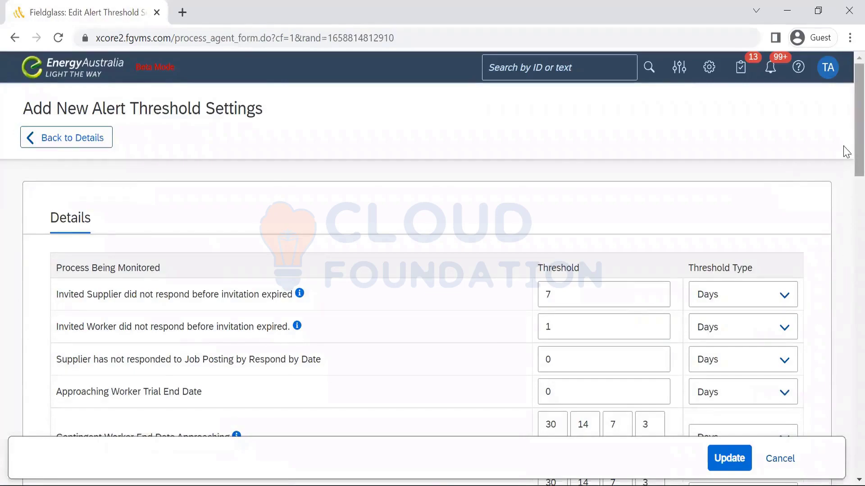
- Try a first threshold of 10 days for SOW Event Due Date Approaching, check its threshold type options, and discard the edit
{"action": "left_click_drag", "start_coordinate": [843, 146], "coordinate": [846, 401]}
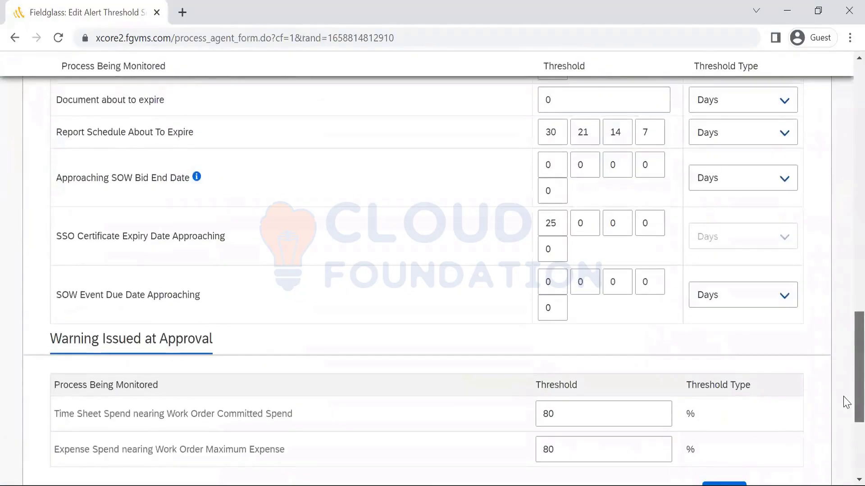
{"action": "scroll", "coordinate": [845, 403], "scroll_direction": "up", "scroll_amount": 1}
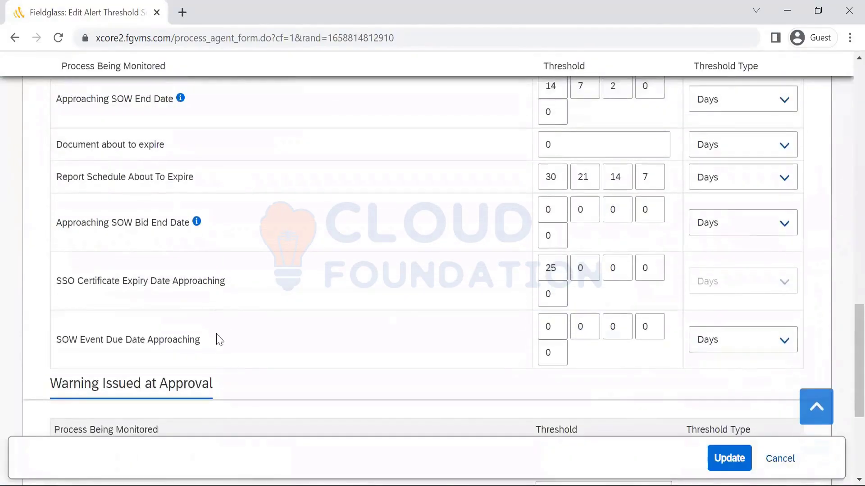
{"action": "left_click_drag", "start_coordinate": [208, 344], "coordinate": [53, 357]}
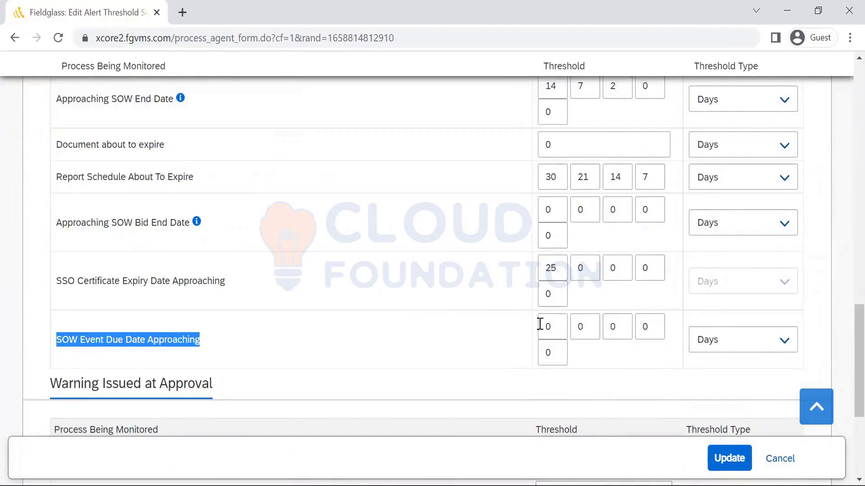
{"action": "left_click", "coordinate": [553, 324]}
{"action": "key", "text": "BackSpace"}
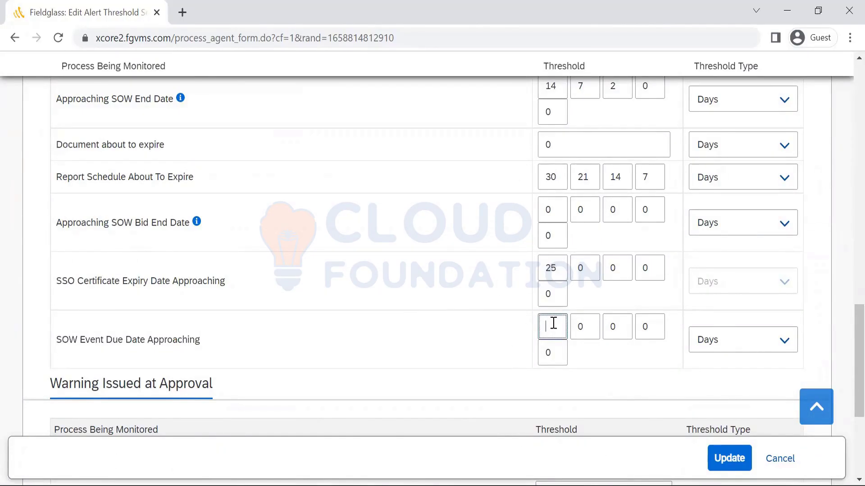
{"action": "type", "text": "10"}
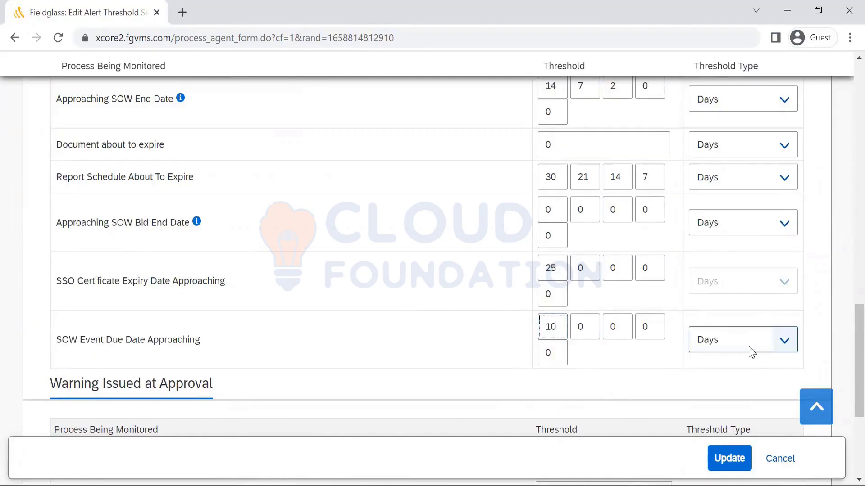
{"action": "left_click", "coordinate": [771, 341]}
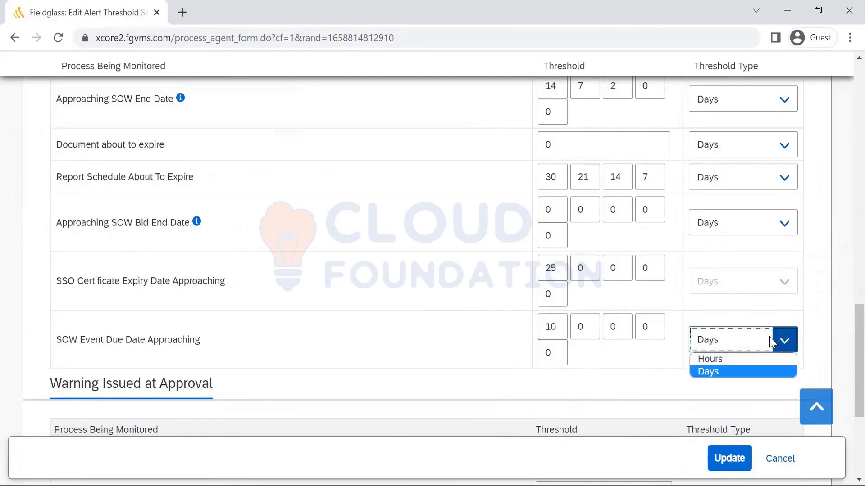
{"action": "left_click", "coordinate": [771, 342]}
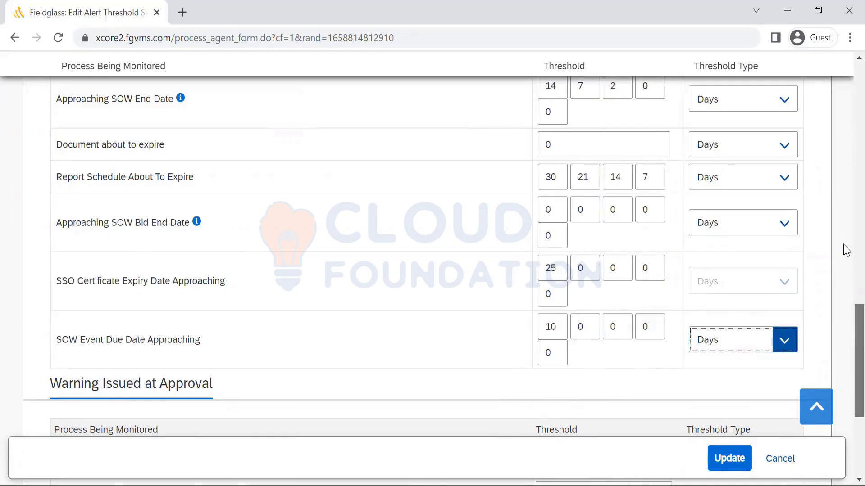
{"action": "scroll", "coordinate": [846, 251], "scroll_direction": "up", "scroll_amount": 20}
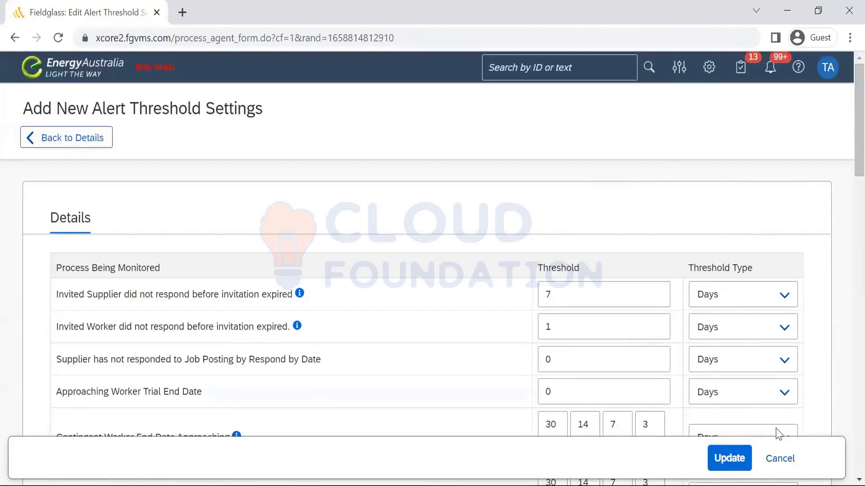
{"action": "left_click", "coordinate": [778, 467]}
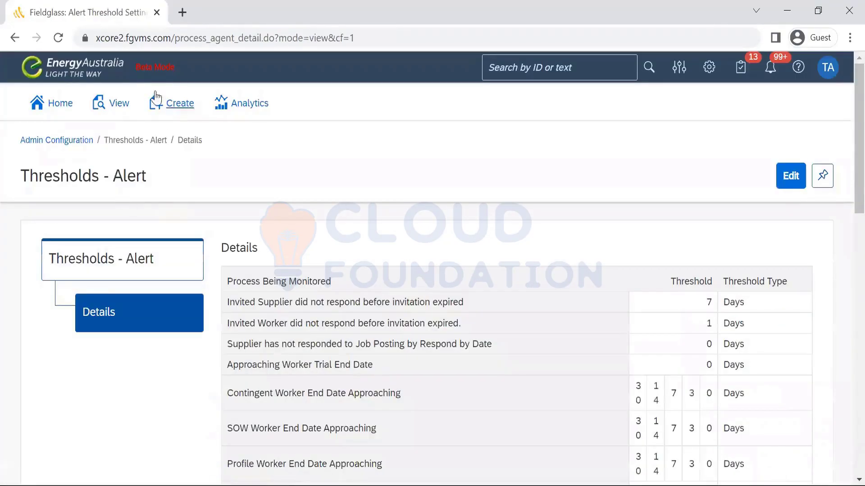
- Return to Admin Configuration and open the Default preference under Thresholds - Escalation
{"action": "left_click", "coordinate": [67, 143]}
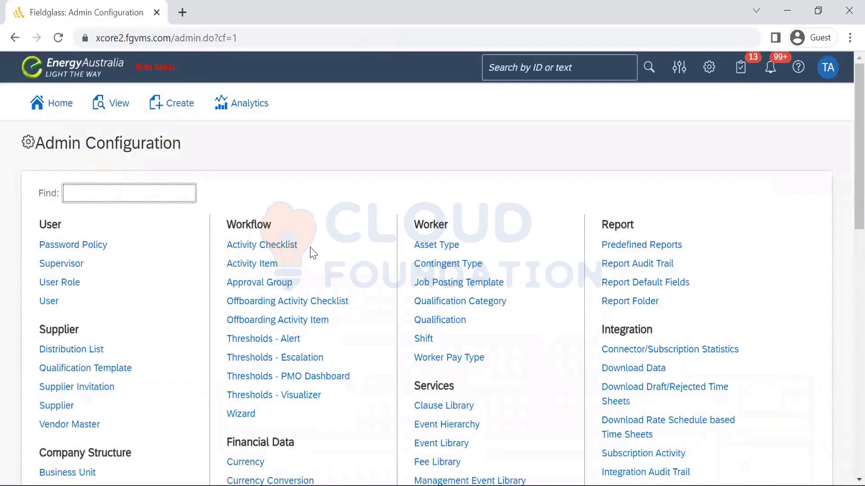
{"action": "left_click", "coordinate": [282, 361]}
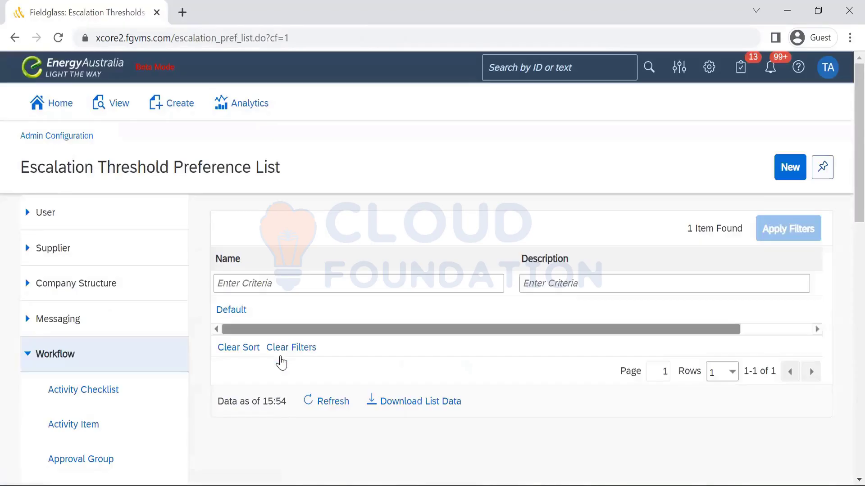
{"action": "left_click_drag", "start_coordinate": [249, 319], "coordinate": [239, 310]}
{"action": "left_click", "coordinate": [387, 367]}
{"action": "left_click", "coordinate": [225, 314]}
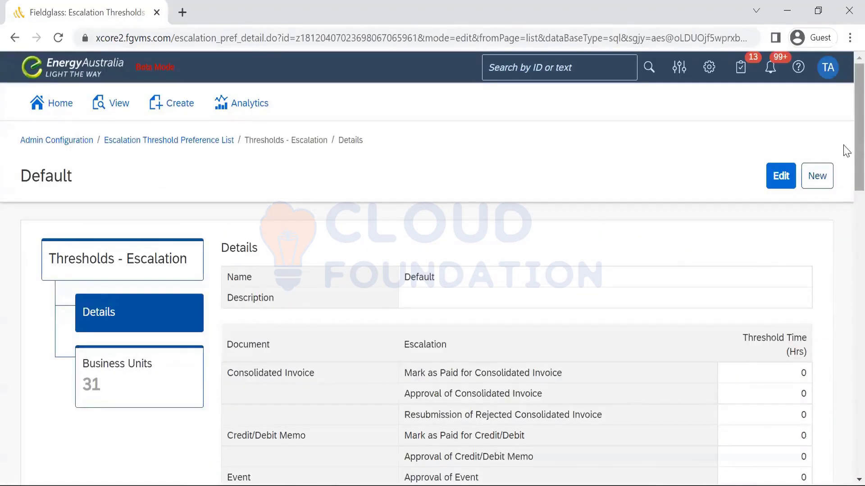
- Review the Default preference's escalation threshold times for all document types and open the preference for editing
{"action": "scroll", "coordinate": [846, 174], "scroll_direction": "down", "scroll_amount": 10}
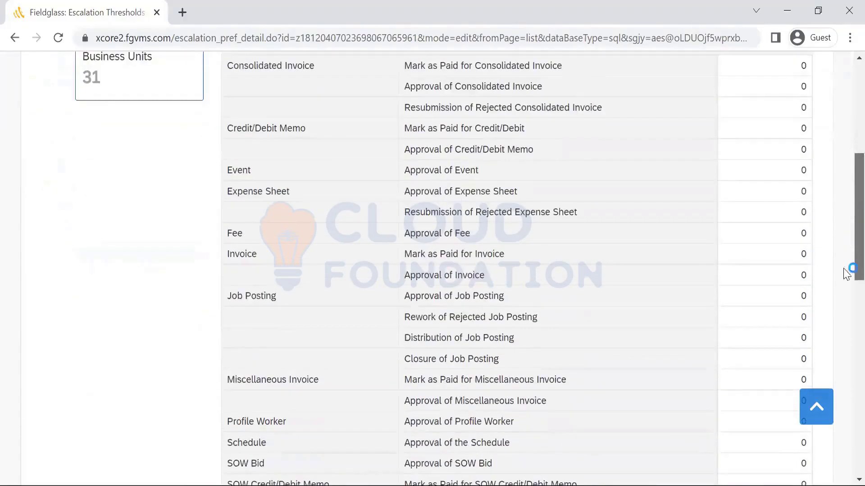
{"action": "scroll", "coordinate": [846, 339], "scroll_direction": "down", "scroll_amount": 10}
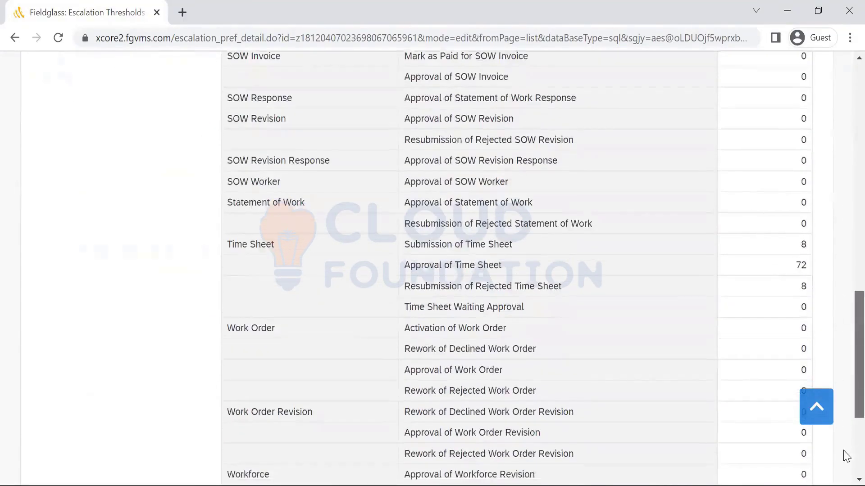
{"action": "scroll", "coordinate": [843, 401], "scroll_direction": "up", "scroll_amount": 20}
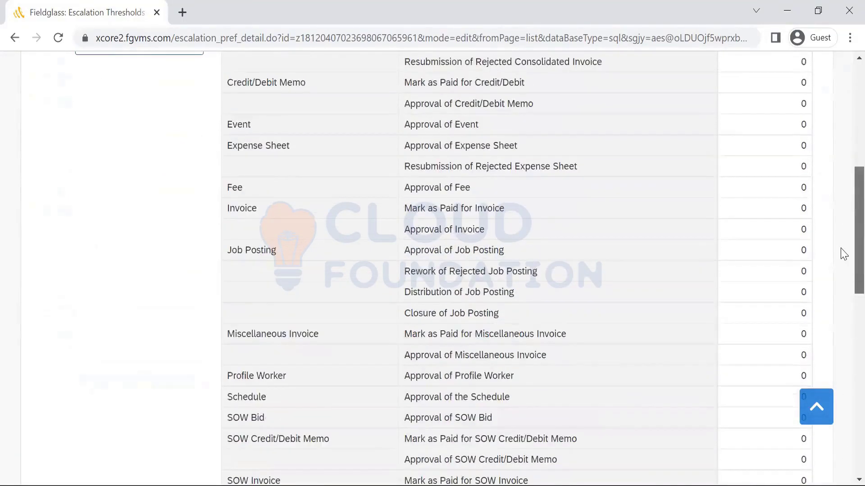
{"action": "left_click", "coordinate": [788, 184]}
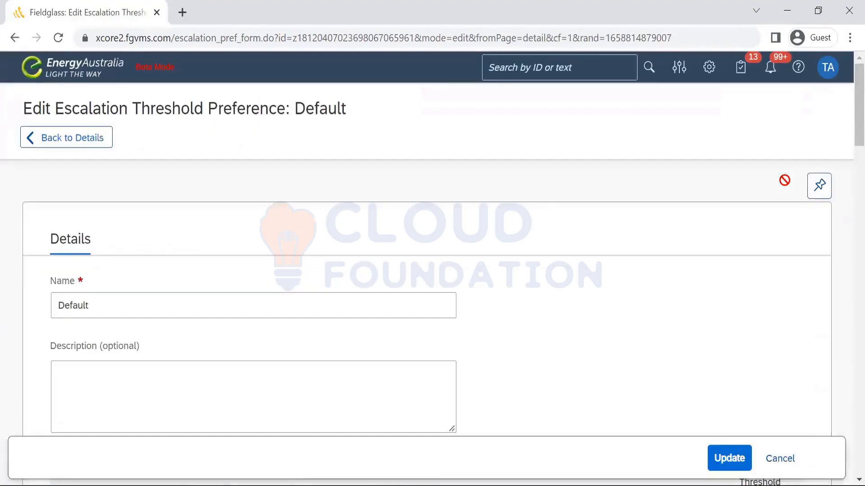
- Examine the editable escalation threshold hours for the Consolidated Invoice through Job Posting documents
{"action": "scroll", "coordinate": [844, 135], "scroll_direction": "down", "scroll_amount": 10}
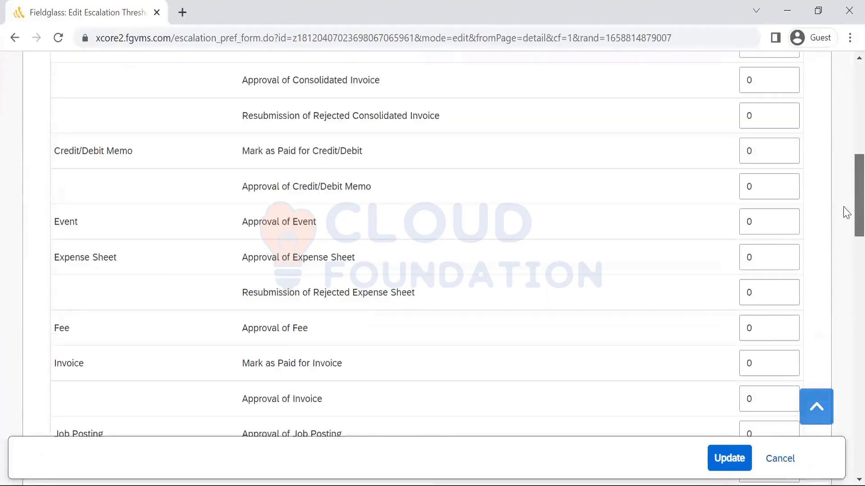
{"action": "scroll", "coordinate": [846, 212], "scroll_direction": "up", "scroll_amount": 6}
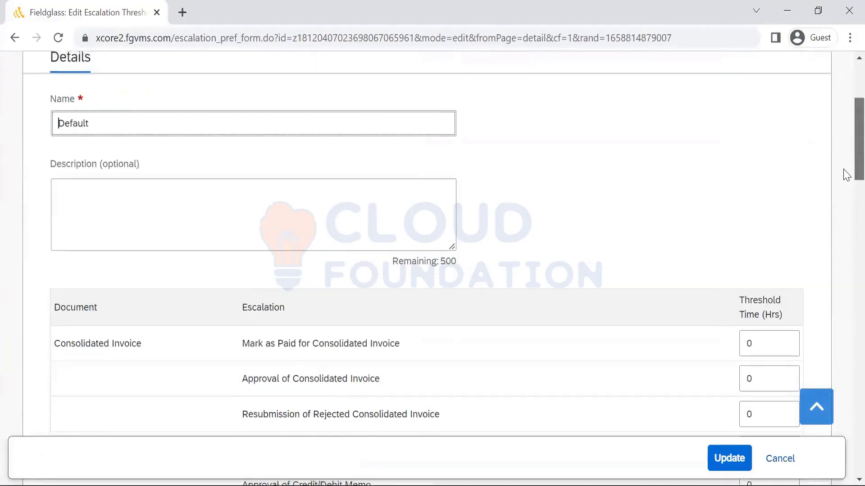
{"action": "scroll", "coordinate": [842, 174], "scroll_direction": "down", "scroll_amount": 4}
{"action": "scroll", "coordinate": [846, 200], "scroll_direction": "down", "scroll_amount": 1}
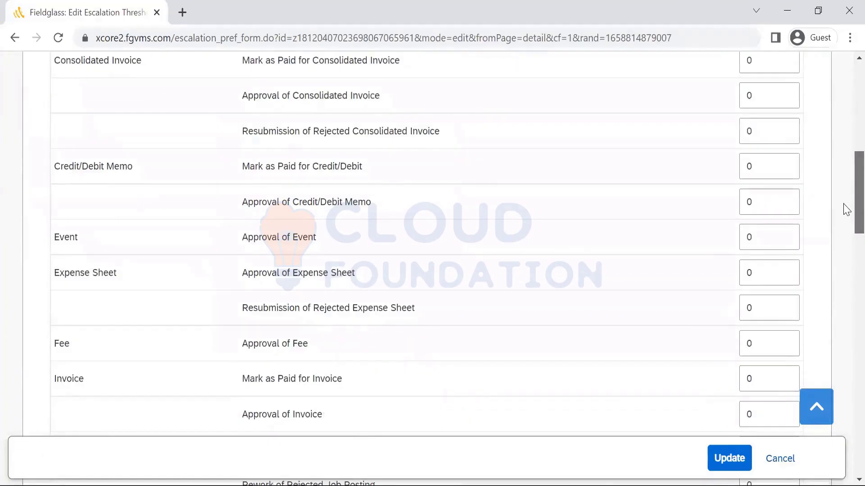
{"action": "scroll", "coordinate": [846, 205], "scroll_direction": "up", "scroll_amount": 1}
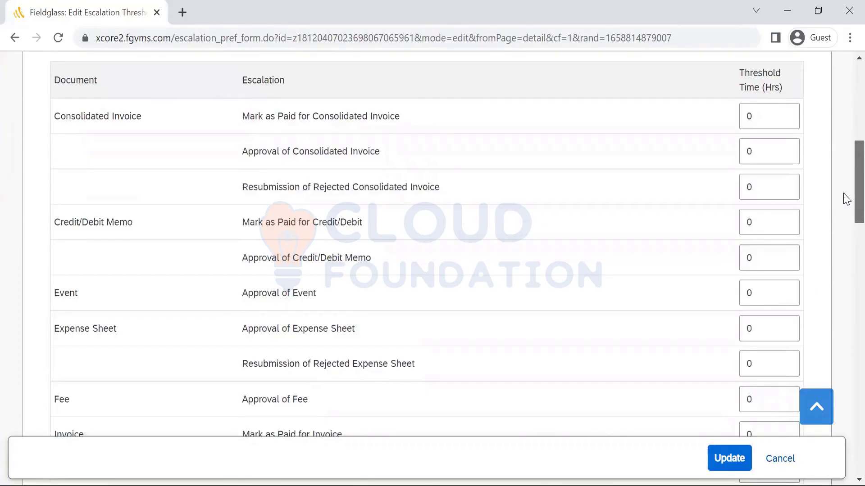
{"action": "scroll", "coordinate": [846, 201], "scroll_direction": "down", "scroll_amount": 3}
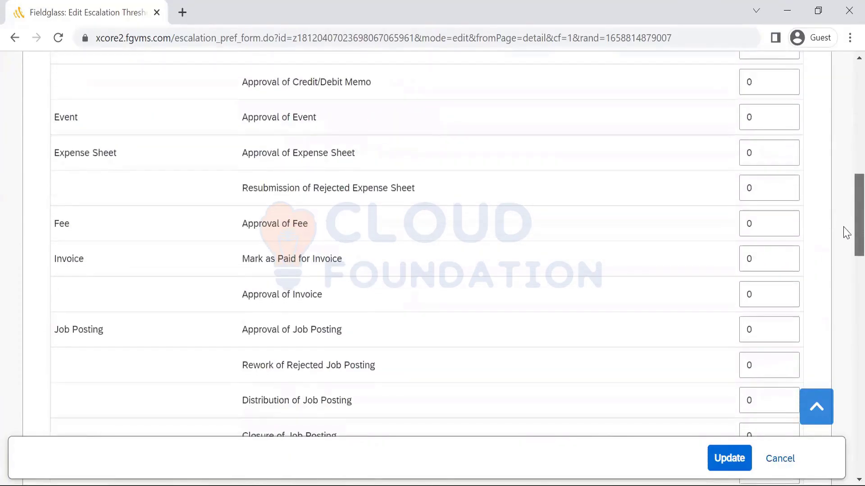
{"action": "scroll", "coordinate": [846, 231], "scroll_direction": "down", "scroll_amount": 2}
{"action": "scroll", "coordinate": [846, 261], "scroll_direction": "down", "scroll_amount": 3}
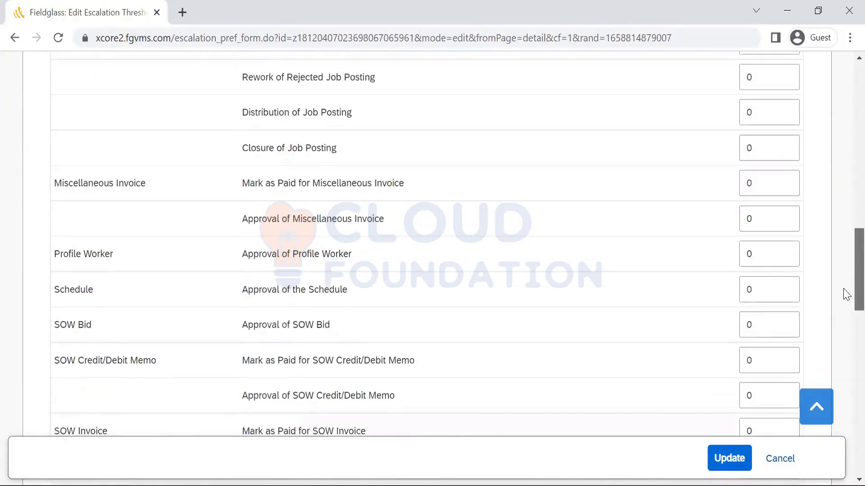
- Examine the editable escalation threshold hours for the Miscellaneous Invoice, SOW, Time Sheet and Work Order documents
{"action": "scroll", "coordinate": [845, 294], "scroll_direction": "down", "scroll_amount": 1}
{"action": "scroll", "coordinate": [846, 296], "scroll_direction": "down", "scroll_amount": 1}
{"action": "scroll", "coordinate": [846, 301], "scroll_direction": "down", "scroll_amount": 1}
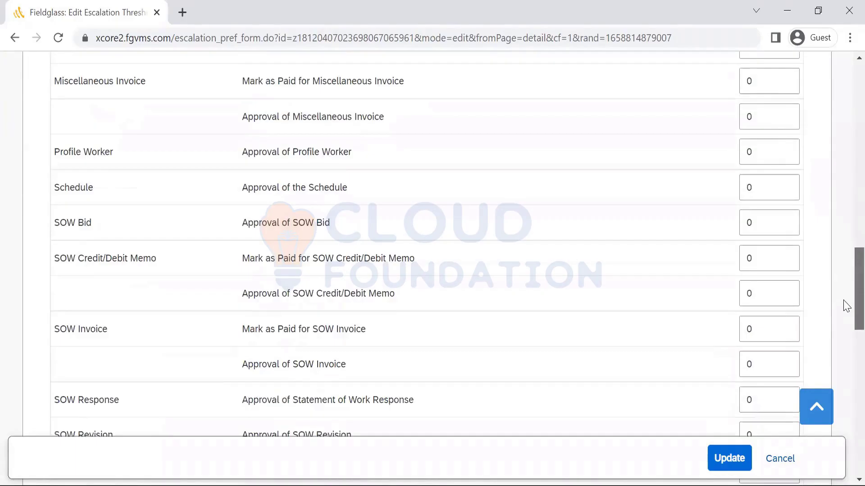
{"action": "scroll", "coordinate": [846, 311], "scroll_direction": "down", "scroll_amount": 1}
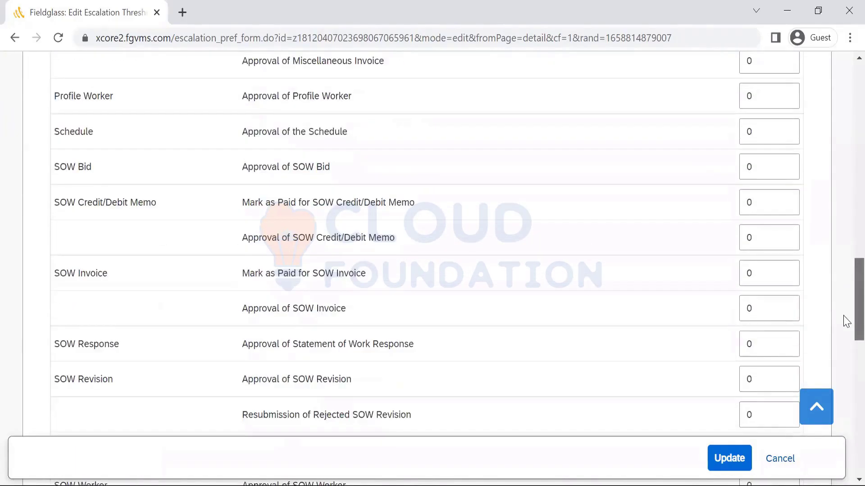
{"action": "scroll", "coordinate": [846, 324], "scroll_direction": "down", "scroll_amount": 2}
{"action": "scroll", "coordinate": [846, 342], "scroll_direction": "down", "scroll_amount": 1}
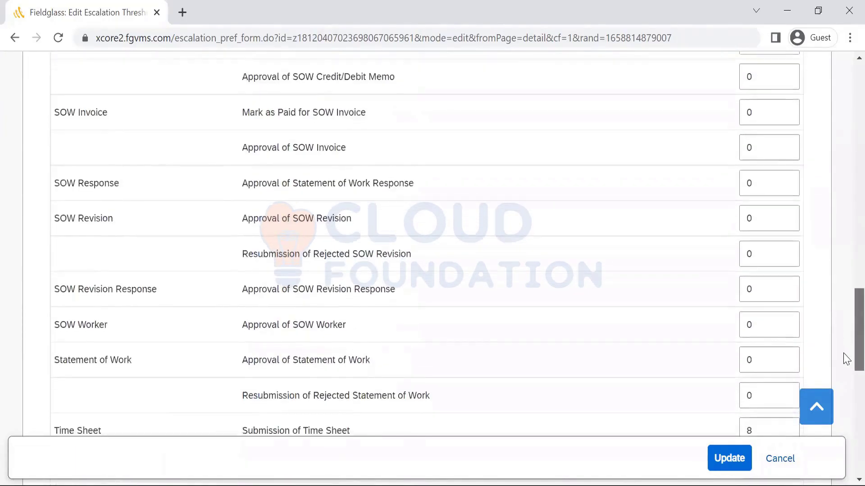
{"action": "scroll", "coordinate": [845, 360], "scroll_direction": "down", "scroll_amount": 2}
{"action": "scroll", "coordinate": [846, 372], "scroll_direction": "down", "scroll_amount": 8}
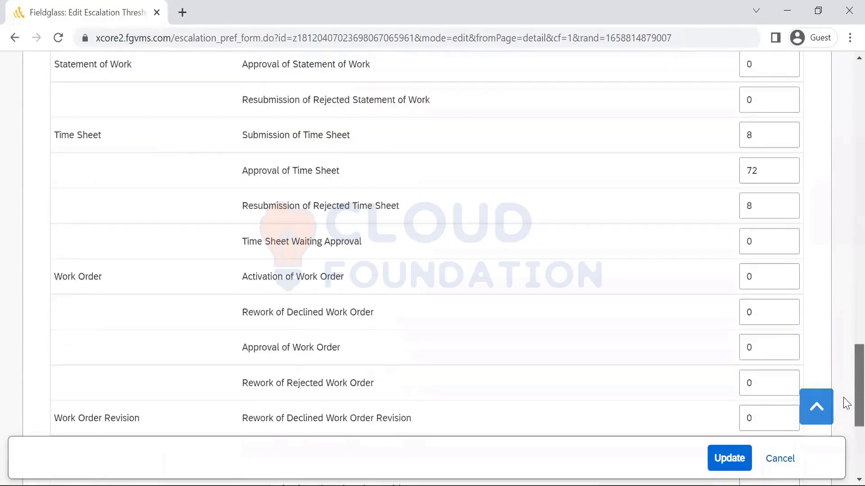
{"action": "left_click_drag", "start_coordinate": [844, 458], "coordinate": [821, 92]}
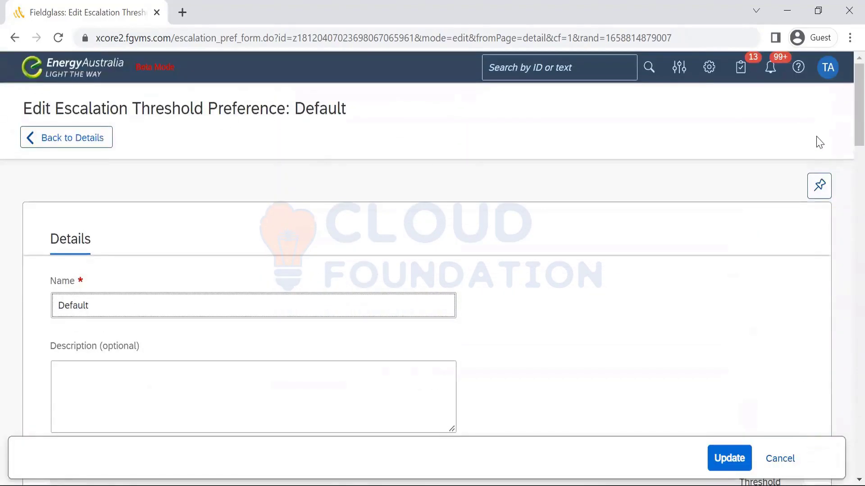
- Go through the full list of documents and their escalation threshold times again, starting from Consolidated Invoice
{"action": "left_click_drag", "start_coordinate": [843, 133], "coordinate": [846, 192]}
{"action": "scroll", "coordinate": [845, 193], "scroll_direction": "down", "scroll_amount": 2}
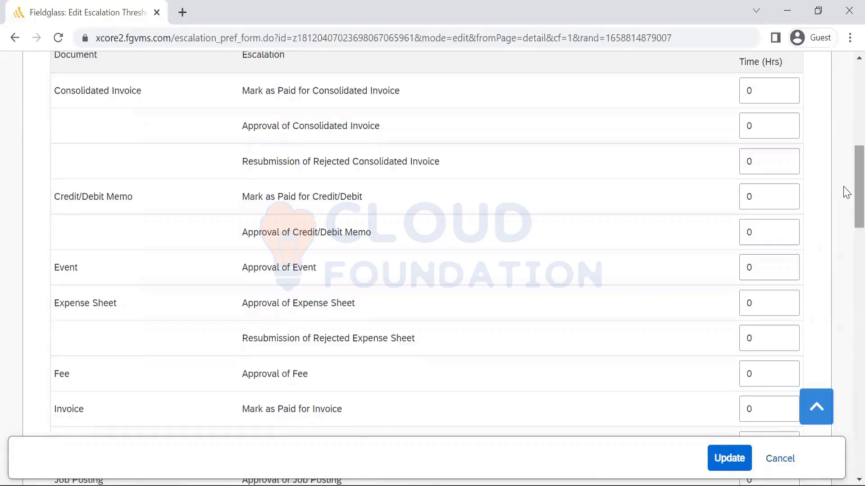
{"action": "scroll", "coordinate": [845, 180], "scroll_direction": "up", "scroll_amount": 7}
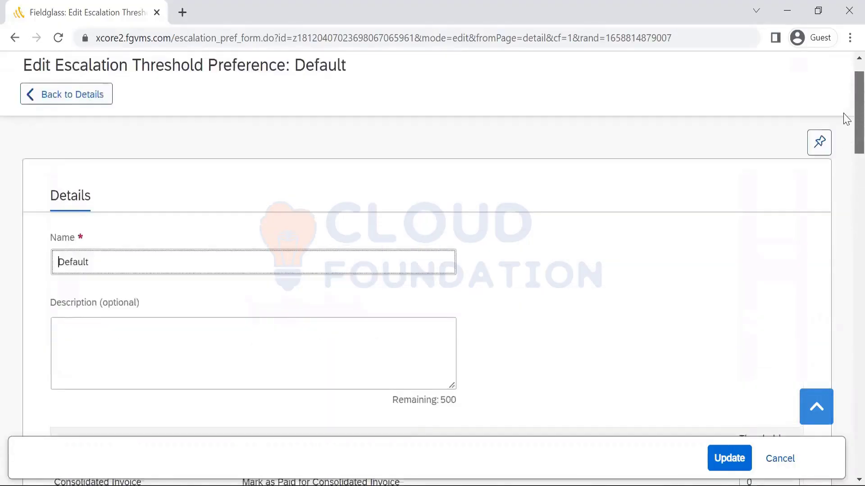
{"action": "scroll", "coordinate": [844, 131], "scroll_direction": "down", "scroll_amount": 8}
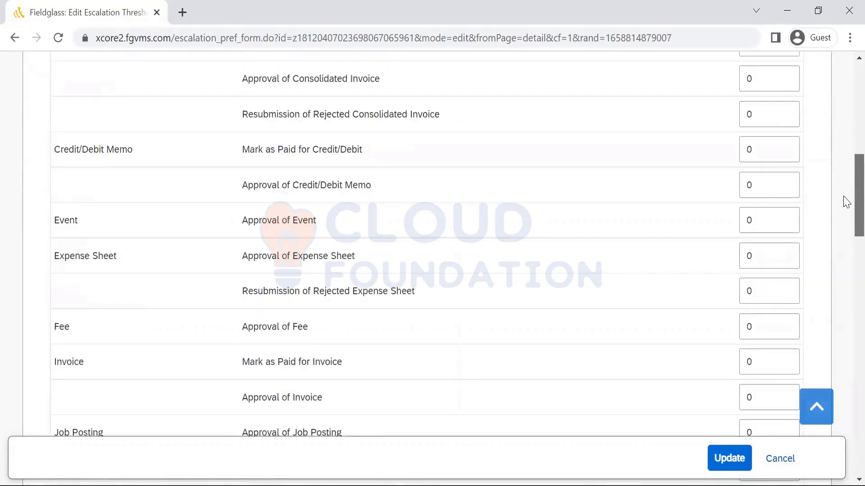
{"action": "scroll", "coordinate": [846, 212], "scroll_direction": "down", "scroll_amount": 3}
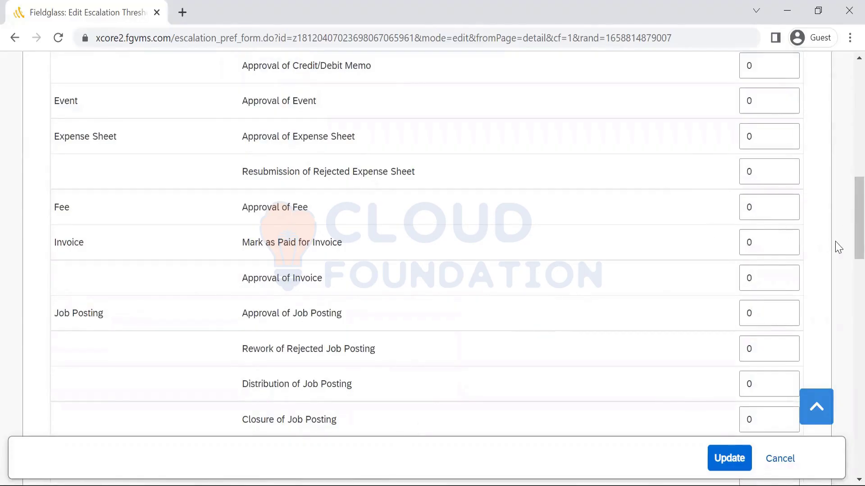
{"action": "scroll", "coordinate": [843, 307], "scroll_direction": "down", "scroll_amount": 10}
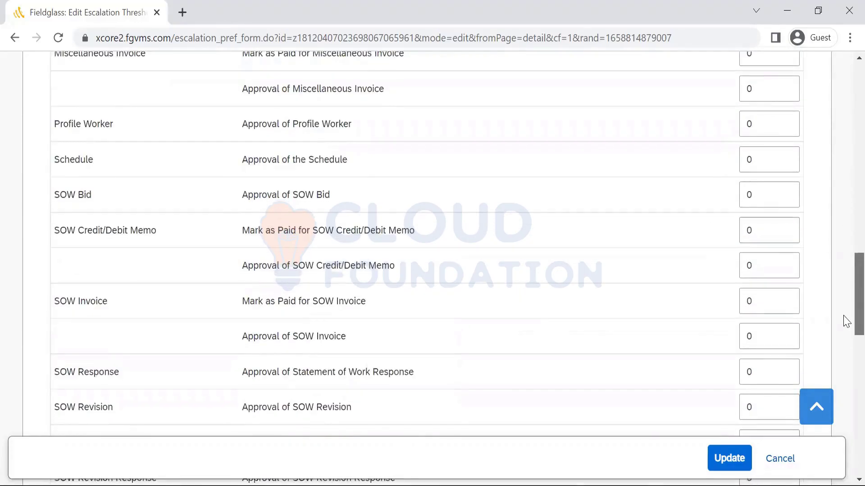
{"action": "scroll", "coordinate": [847, 320], "scroll_direction": "down", "scroll_amount": 15}
{"action": "scroll", "coordinate": [847, 277], "scroll_direction": "up", "scroll_amount": 10}
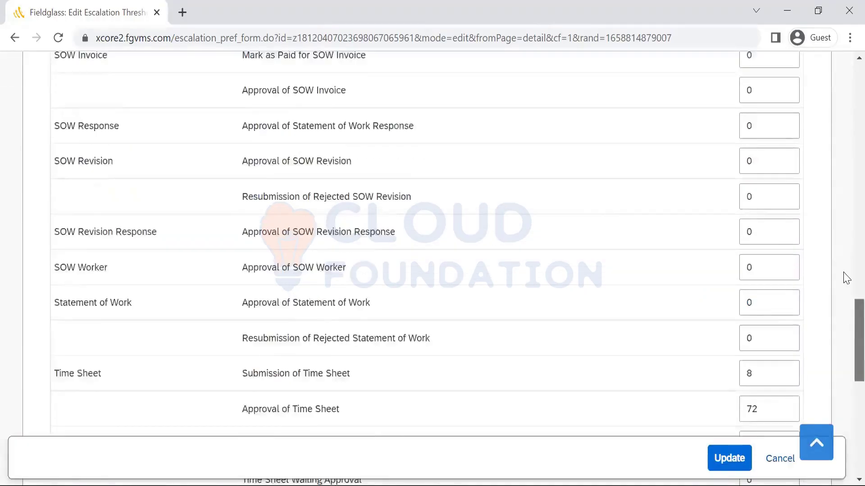
{"action": "scroll", "coordinate": [846, 278], "scroll_direction": "up", "scroll_amount": 20}
{"action": "scroll", "coordinate": [845, 185], "scroll_direction": "up", "scroll_amount": 10}
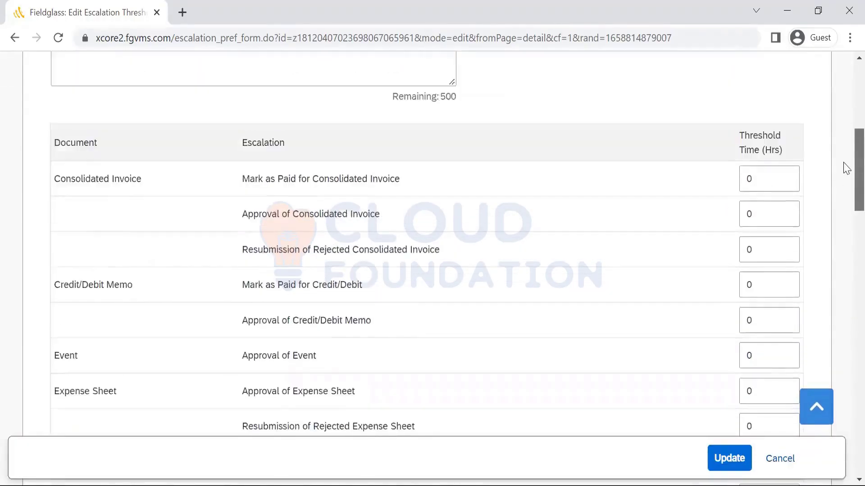
{"action": "scroll", "coordinate": [845, 199], "scroll_direction": "down", "scroll_amount": 9}
{"action": "scroll", "coordinate": [846, 211], "scroll_direction": "down", "scroll_amount": 3}
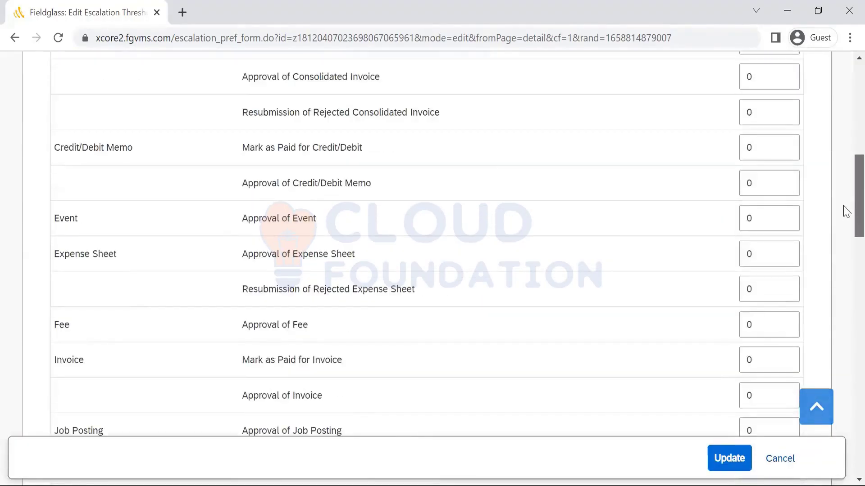
- Return to the start of the editable threshold list and examine the Approval of Consolidated Invoice escalation
{"action": "scroll", "coordinate": [846, 211], "scroll_direction": "down", "scroll_amount": 5}
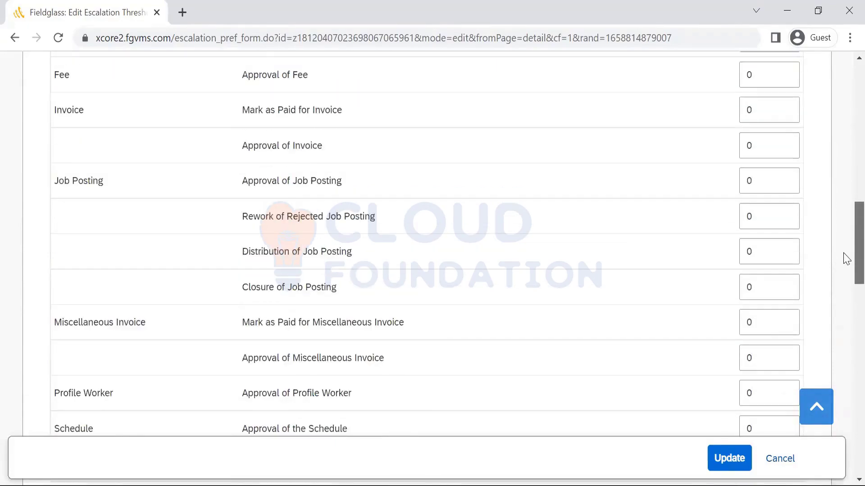
{"action": "scroll", "coordinate": [844, 135], "scroll_direction": "up", "scroll_amount": 15}
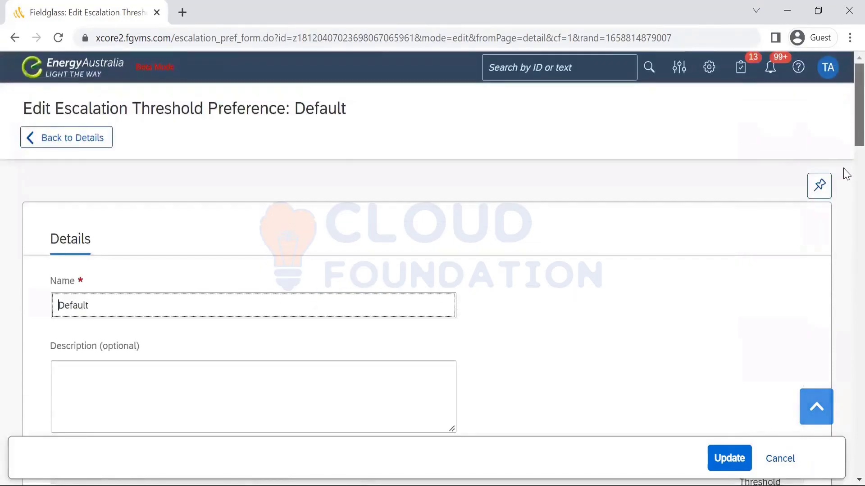
{"action": "scroll", "coordinate": [846, 175], "scroll_direction": "down", "scroll_amount": 5}
{"action": "scroll", "coordinate": [847, 182], "scroll_direction": "down", "scroll_amount": 1}
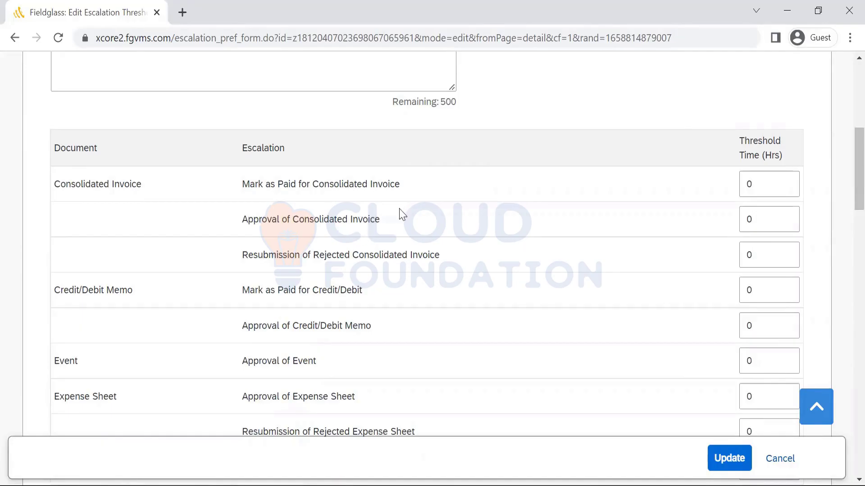
{"action": "left_click_drag", "start_coordinate": [384, 224], "coordinate": [222, 223]}
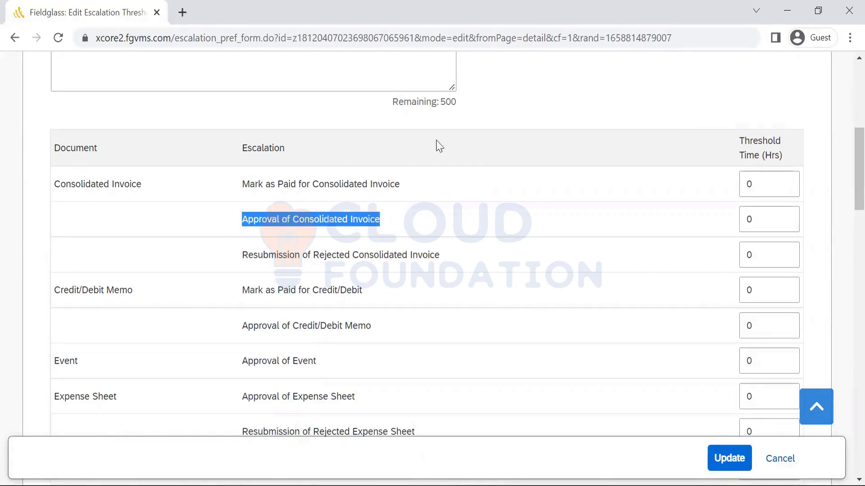
{"action": "left_click", "coordinate": [377, 221]}
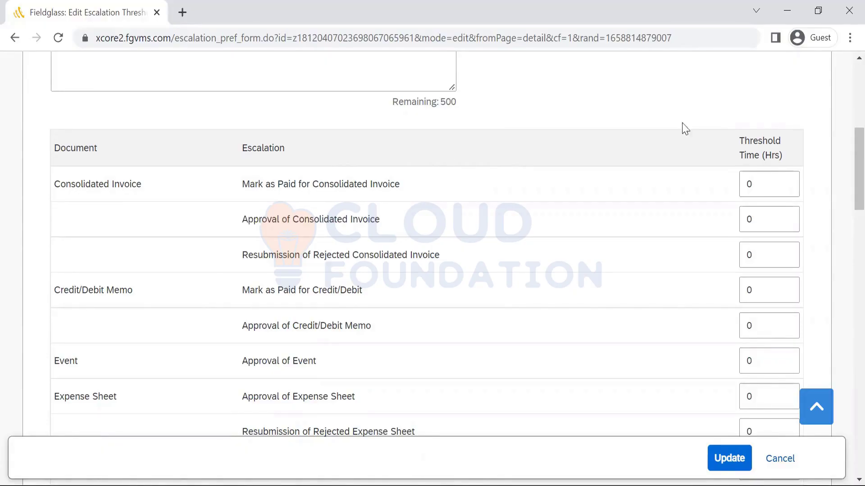
- Examine the escalation entries from Credit/Debit Memo onward, focusing on the Invoice and Job Posting documents
{"action": "left_click_drag", "start_coordinate": [845, 171], "coordinate": [845, 203]}
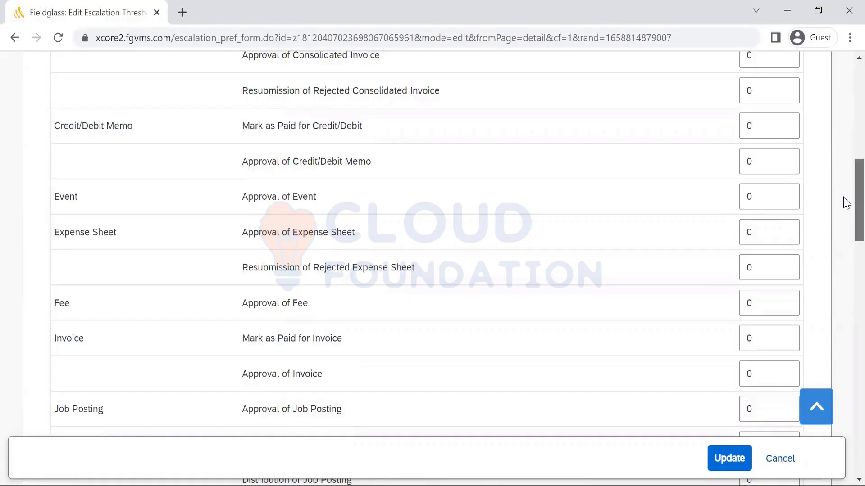
{"action": "scroll", "coordinate": [846, 203], "scroll_direction": "down", "scroll_amount": 1}
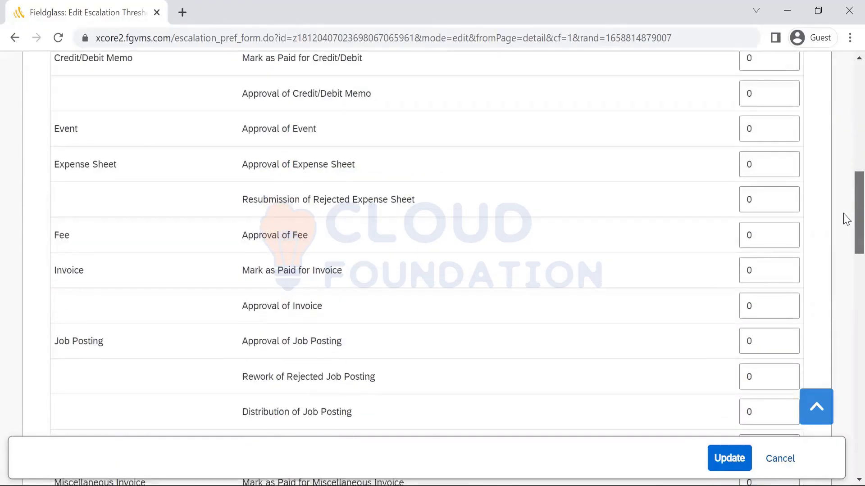
{"action": "scroll", "coordinate": [847, 221], "scroll_direction": "down", "scroll_amount": 1}
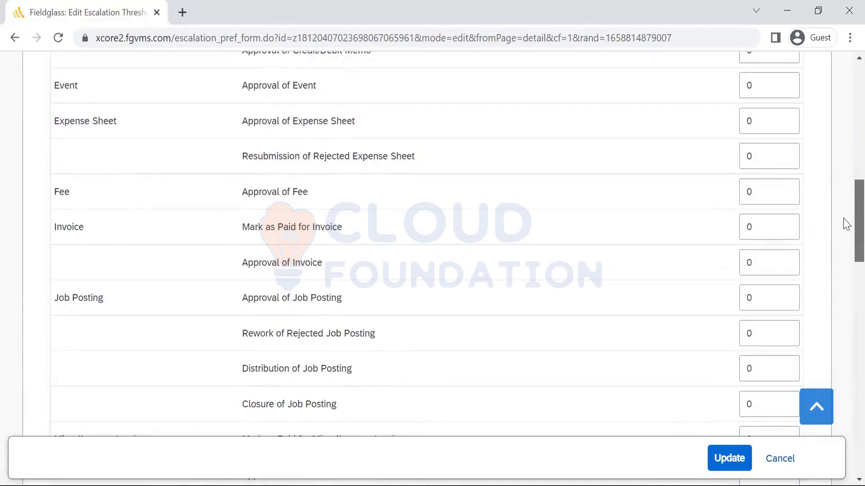
{"action": "scroll", "coordinate": [846, 230], "scroll_direction": "down", "scroll_amount": 3}
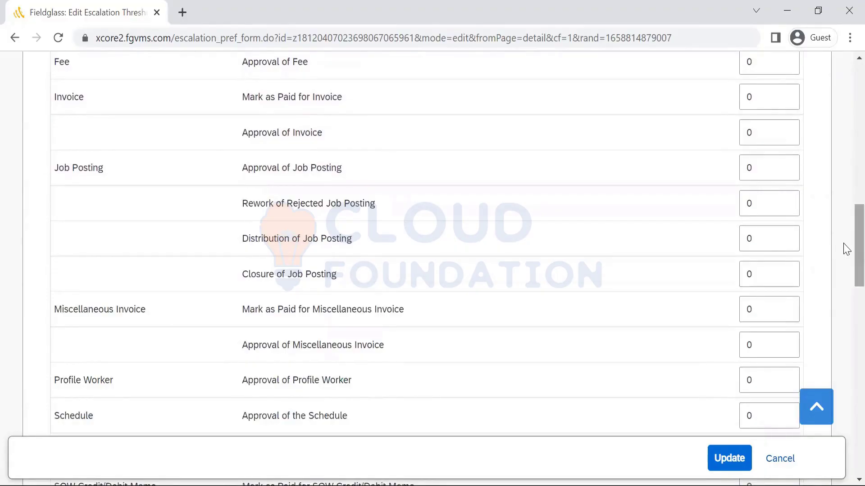
{"action": "double_click", "coordinate": [66, 96]}
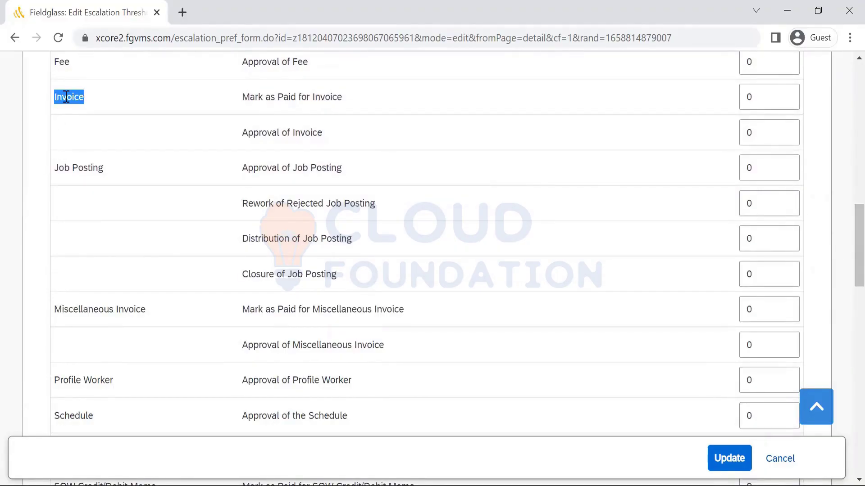
{"action": "double_click", "coordinate": [88, 169]}
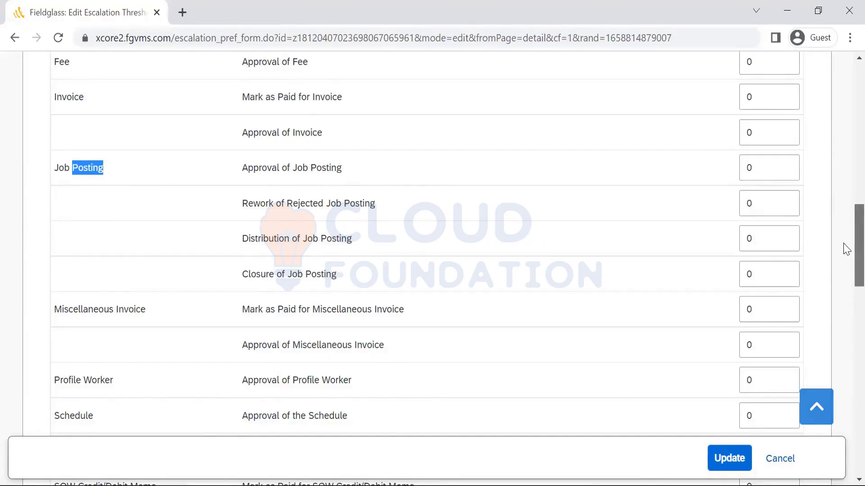
- Cancel editing the Default preference after its last document, Workforce, and return to the Escalation Threshold Preference List
{"action": "scroll", "coordinate": [846, 243], "scroll_direction": "down", "scroll_amount": 6}
{"action": "scroll", "coordinate": [846, 301], "scroll_direction": "down", "scroll_amount": 11}
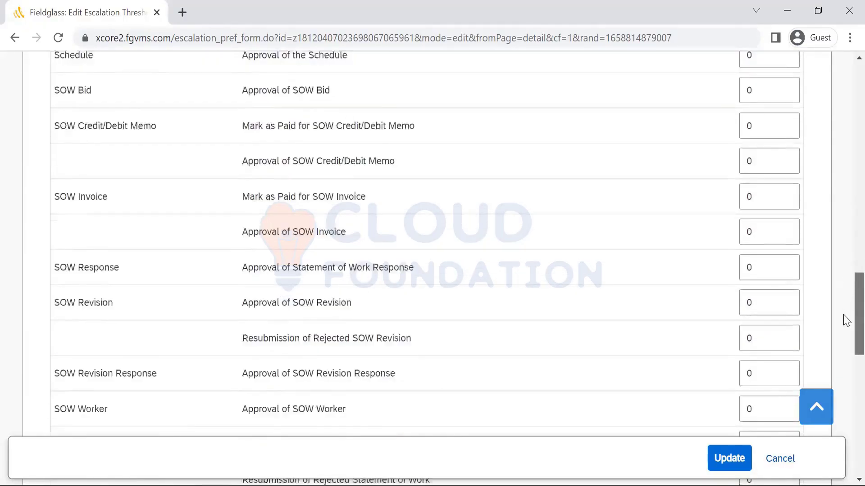
{"action": "scroll", "coordinate": [846, 396], "scroll_direction": "down", "scroll_amount": 4}
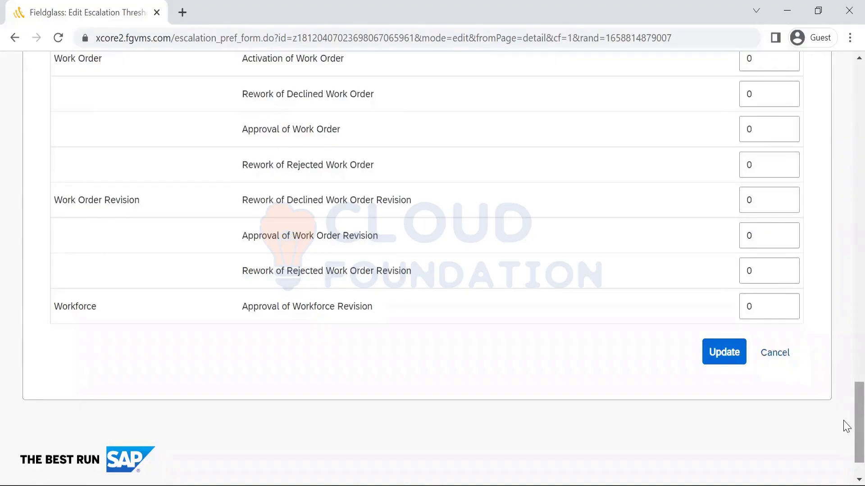
{"action": "left_click", "coordinate": [764, 359]}
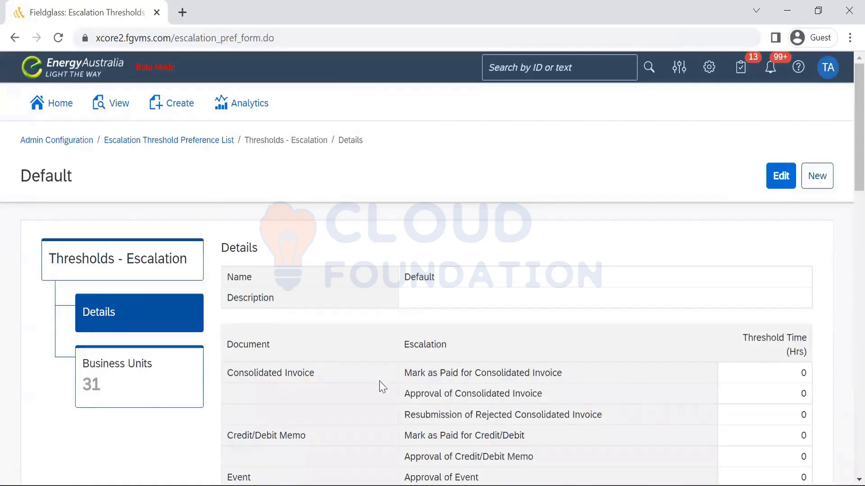
{"action": "left_click", "coordinate": [154, 141]}
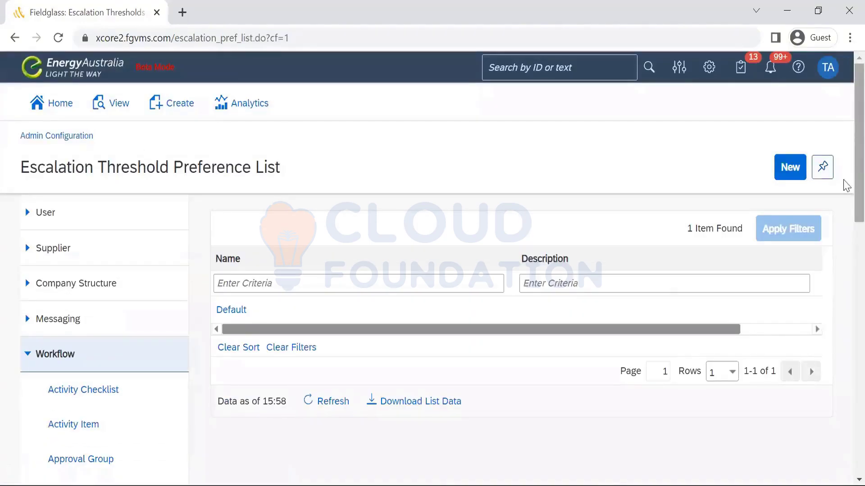
- Open the Thresholds - PMO Dashboard settings from the Workflow section of Admin Configuration
{"action": "scroll", "coordinate": [846, 227], "scroll_direction": "down", "scroll_amount": 5}
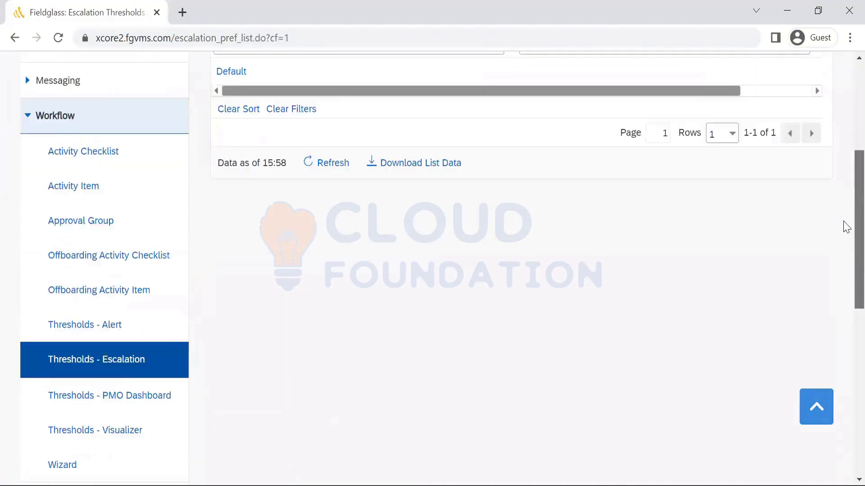
{"action": "scroll", "coordinate": [847, 230], "scroll_direction": "down", "scroll_amount": 1}
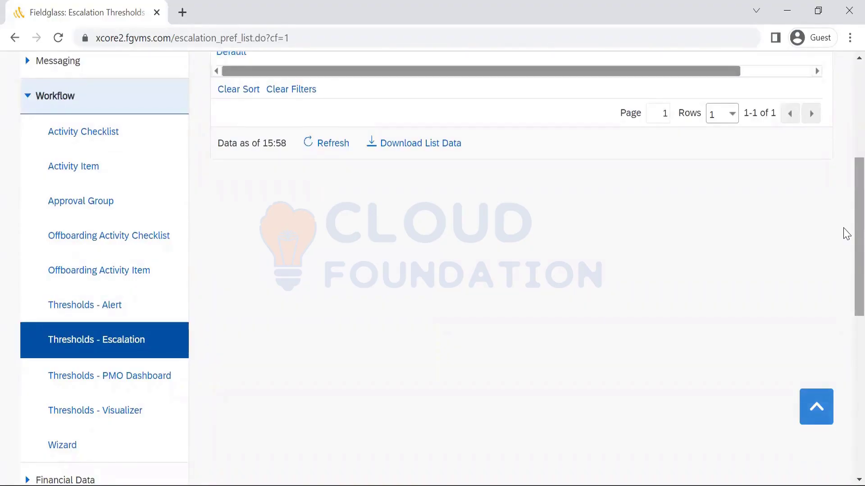
{"action": "scroll", "coordinate": [845, 271], "scroll_direction": "down", "scroll_amount": 3}
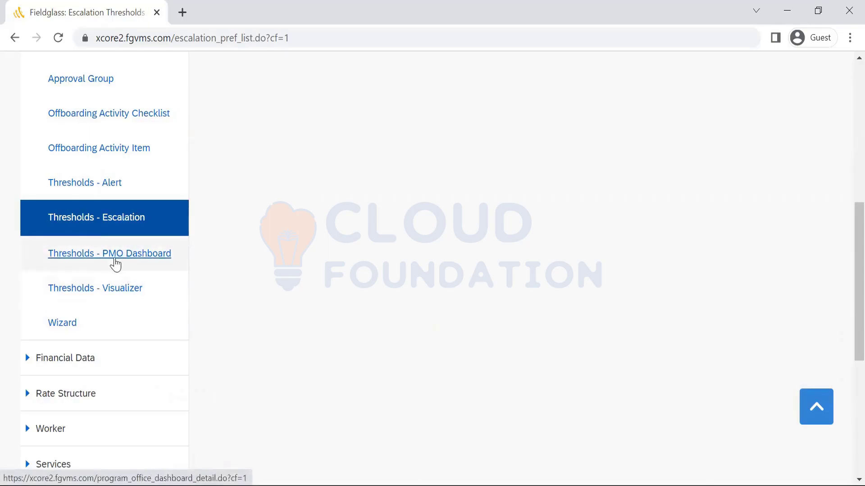
{"action": "left_click", "coordinate": [116, 265]}
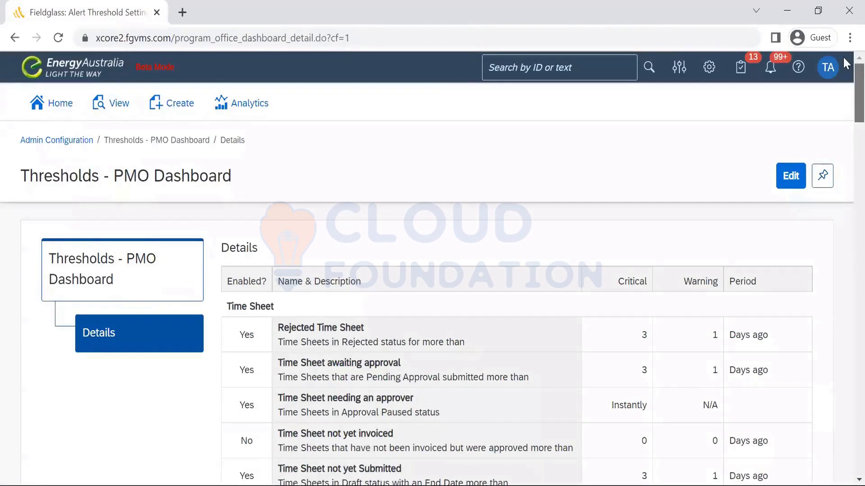
- Review the PMO Dashboard's enabled alerts with their critical, warning and period settings, from Time Sheet through Activities and Offboarding Activities
{"action": "scroll", "coordinate": [845, 95], "scroll_direction": "down", "scroll_amount": 3}
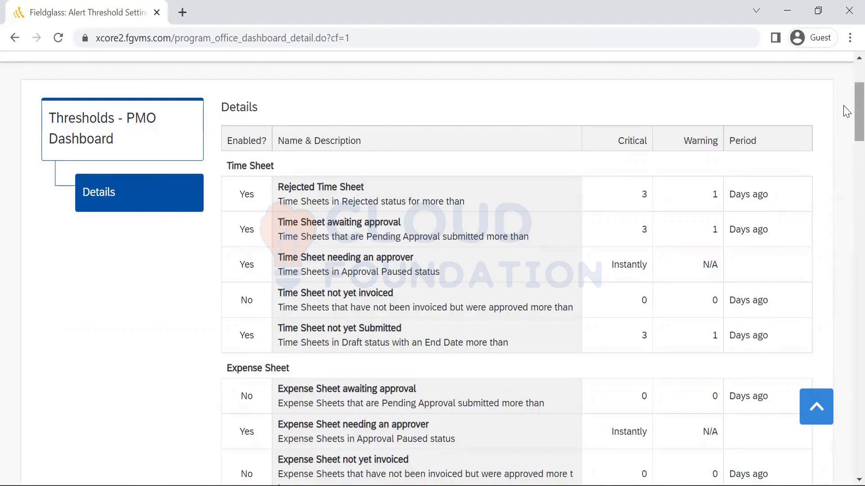
{"action": "left_click_drag", "start_coordinate": [846, 111], "coordinate": [842, 159]}
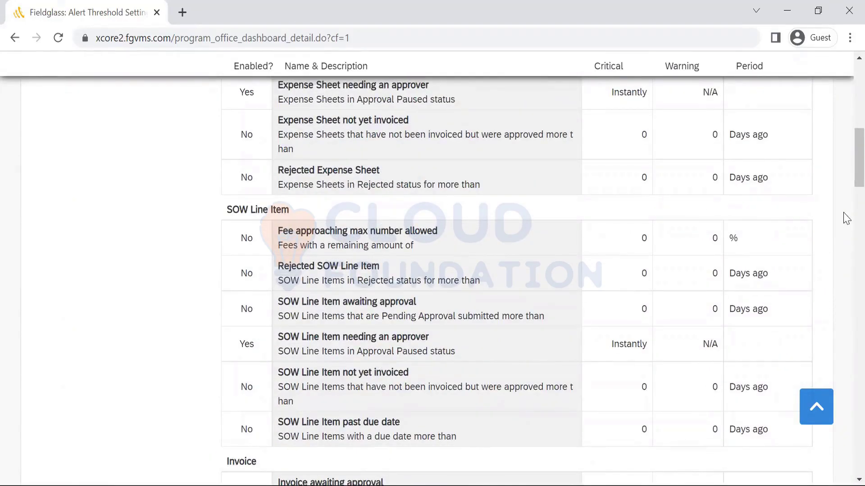
{"action": "scroll", "coordinate": [846, 166], "scroll_direction": "down", "scroll_amount": 6}
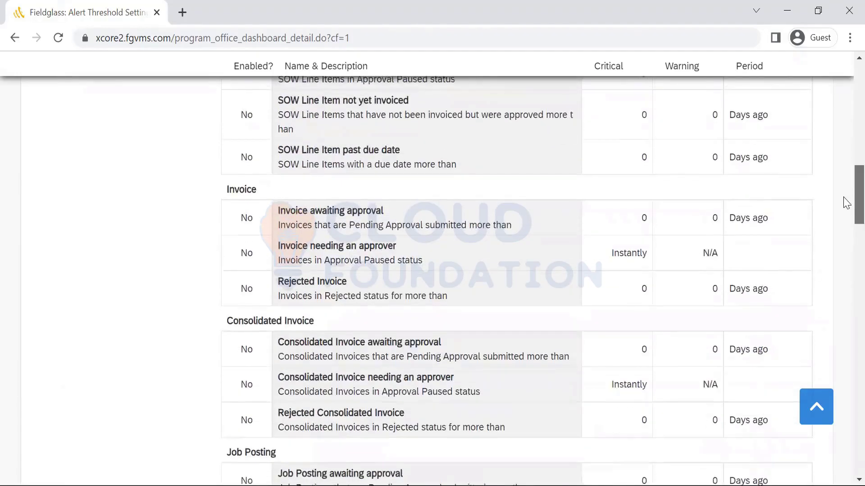
{"action": "scroll", "coordinate": [846, 215], "scroll_direction": "down", "scroll_amount": 6}
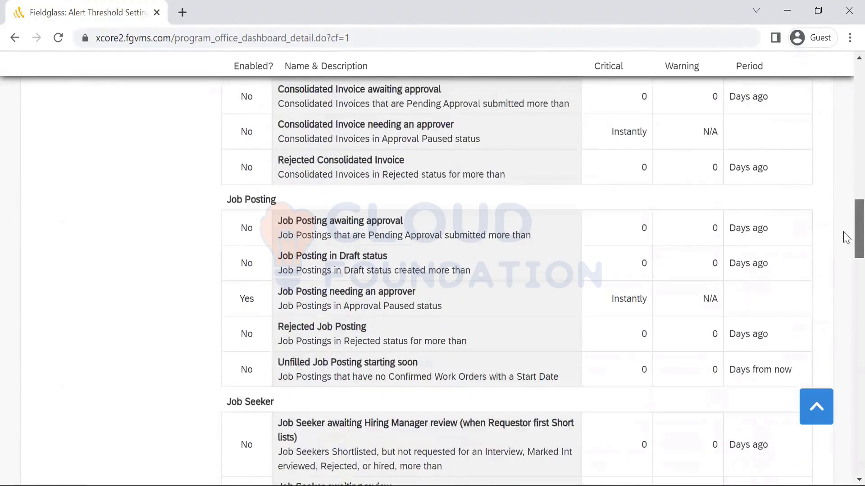
{"action": "scroll", "coordinate": [845, 282], "scroll_direction": "down", "scroll_amount": 10}
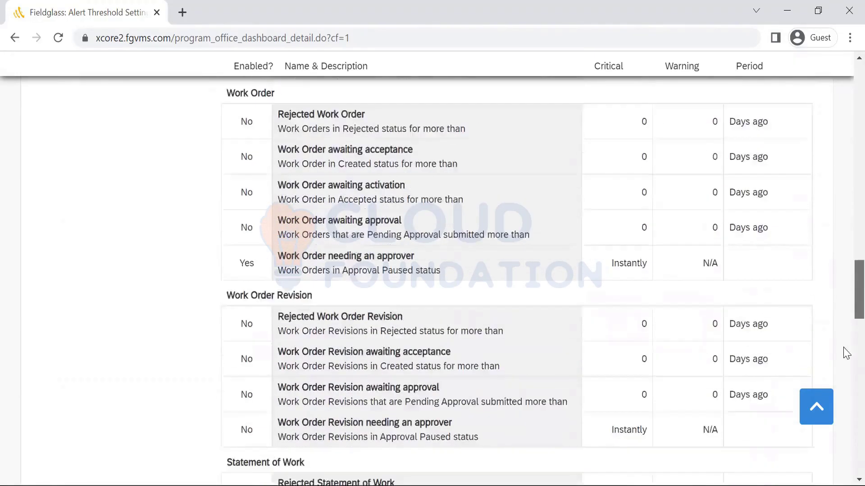
{"action": "scroll", "coordinate": [846, 353], "scroll_direction": "down", "scroll_amount": 20}
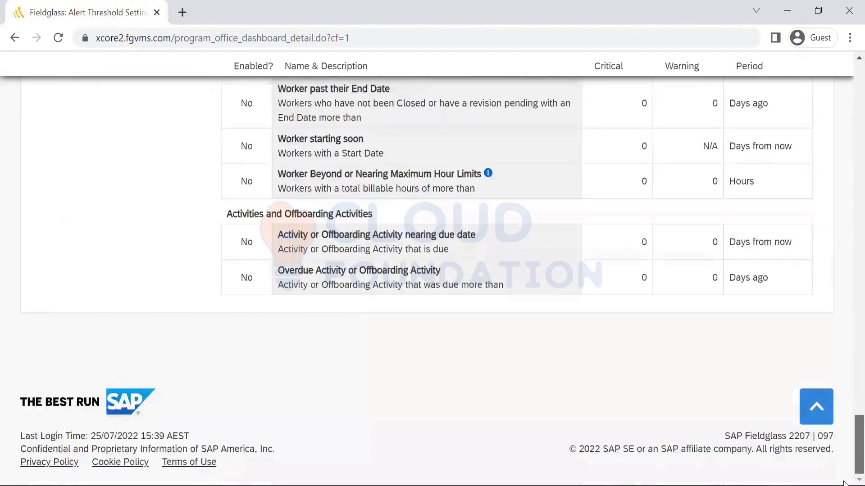
{"action": "scroll", "coordinate": [842, 347], "scroll_direction": "up", "scroll_amount": 20}
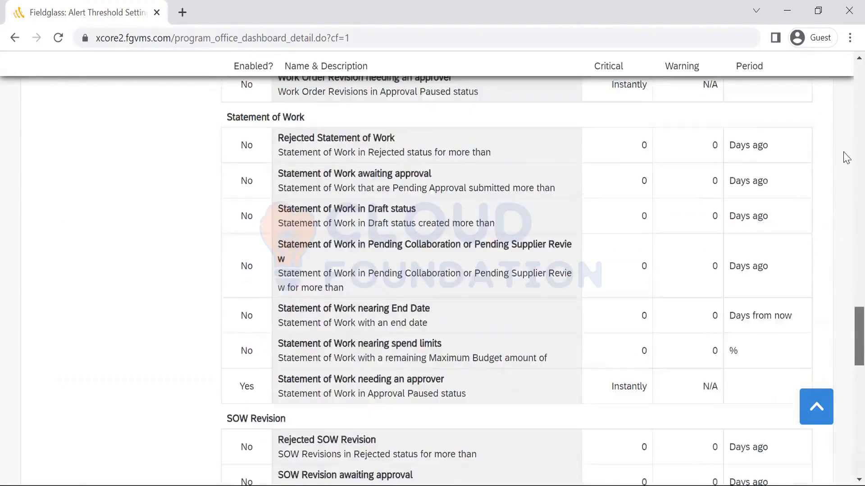
{"action": "scroll", "coordinate": [845, 96], "scroll_direction": "up", "scroll_amount": 15}
{"action": "scroll", "coordinate": [846, 96], "scroll_direction": "down", "scroll_amount": 2}
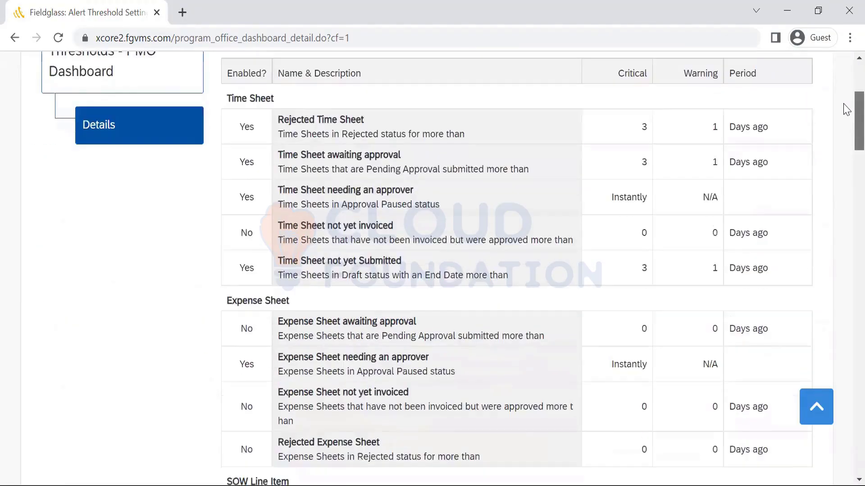
{"action": "scroll", "coordinate": [845, 98], "scroll_direction": "up", "scroll_amount": 1}
{"action": "scroll", "coordinate": [846, 98], "scroll_direction": "up", "scroll_amount": 2}
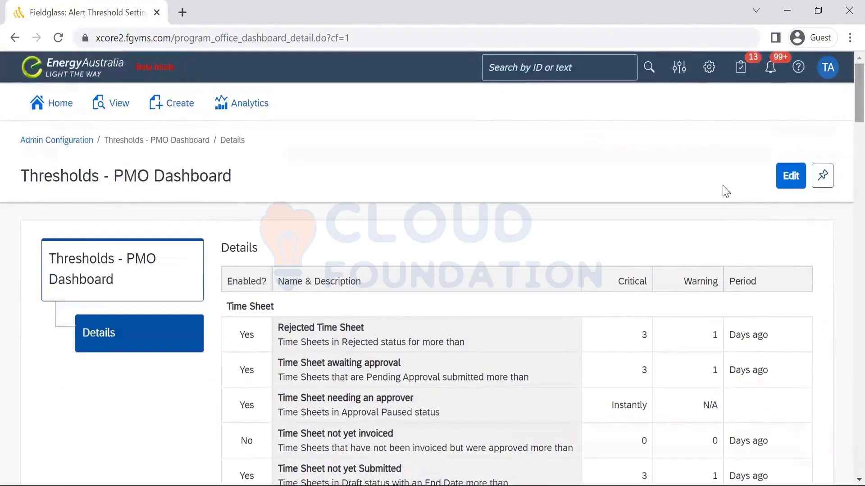
- Open the PMO Dashboard thresholds for editing, examine the selectable alerts with their critical and warning values, and cancel the edit
{"action": "left_click", "coordinate": [792, 177]}
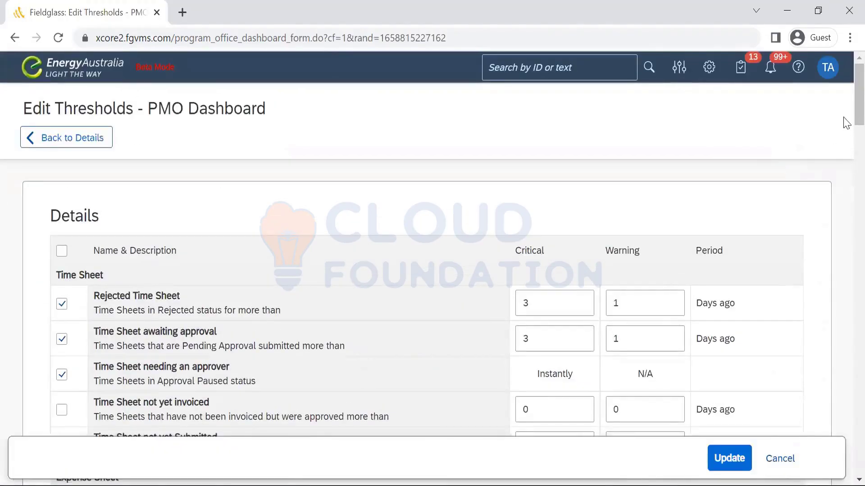
{"action": "scroll", "coordinate": [845, 120], "scroll_direction": "down", "scroll_amount": 3}
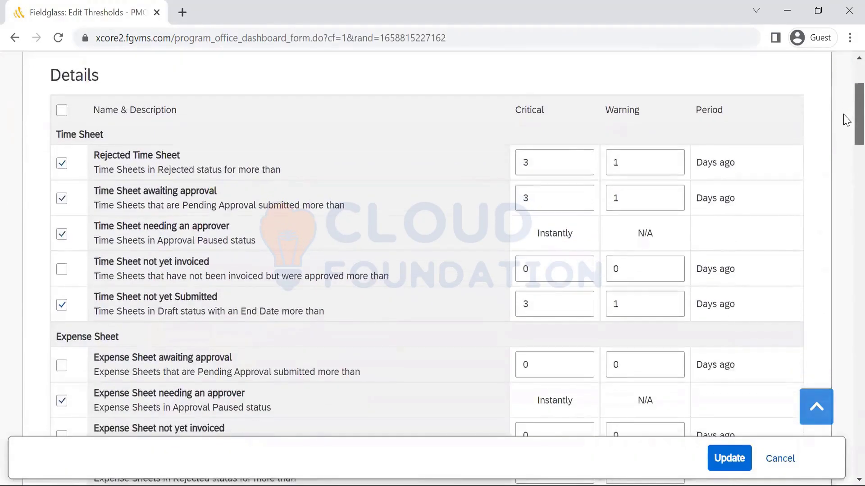
{"action": "scroll", "coordinate": [845, 121], "scroll_direction": "down", "scroll_amount": 1}
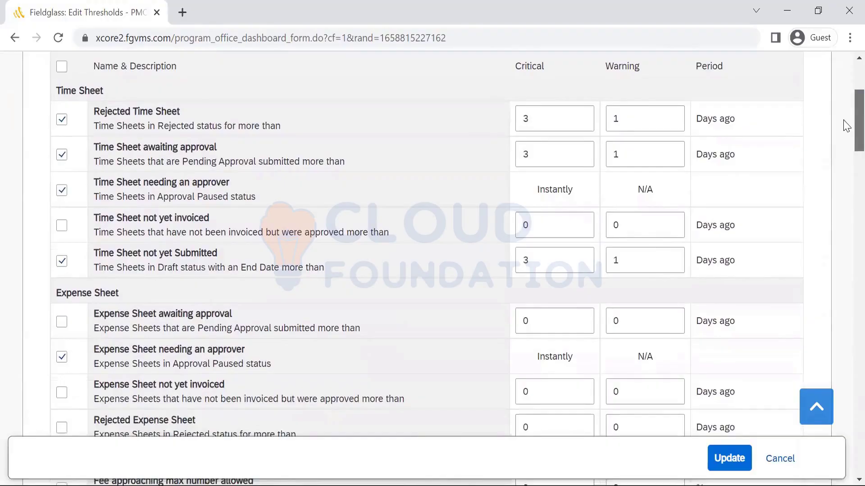
{"action": "left_click_drag", "start_coordinate": [843, 121], "coordinate": [843, 120]}
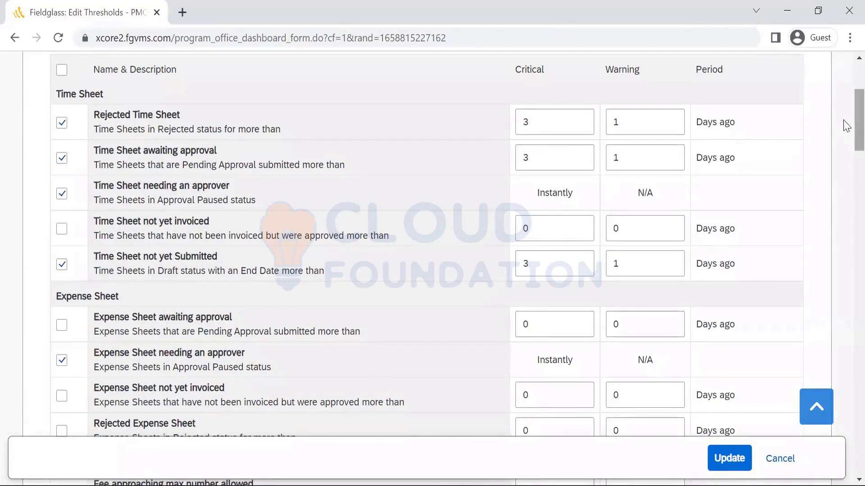
{"action": "scroll", "coordinate": [845, 131], "scroll_direction": "down", "scroll_amount": 1}
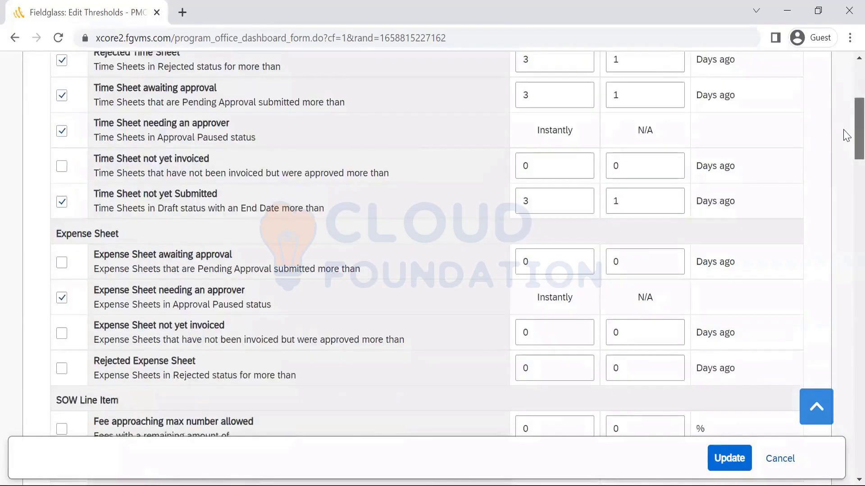
{"action": "scroll", "coordinate": [845, 135], "scroll_direction": "down", "scroll_amount": 20}
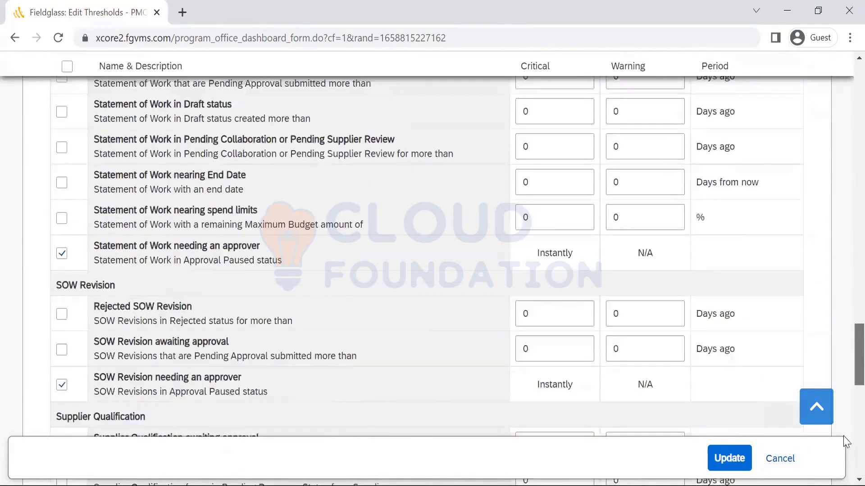
{"action": "scroll", "coordinate": [846, 442], "scroll_direction": "down", "scroll_amount": 10}
{"action": "left_click", "coordinate": [780, 325]}
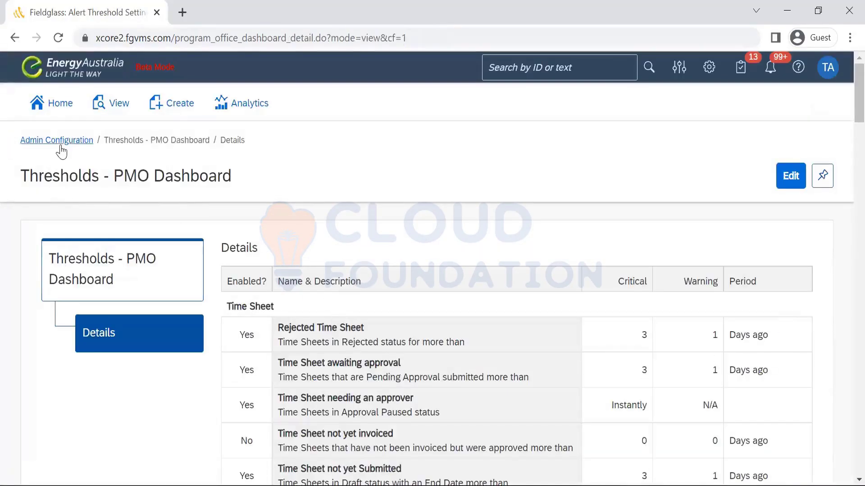
- Open the Thresholds - Visualizer settings from the Workflow section of Admin Configuration and review the listed thresholds
{"action": "left_click", "coordinate": [60, 147]}
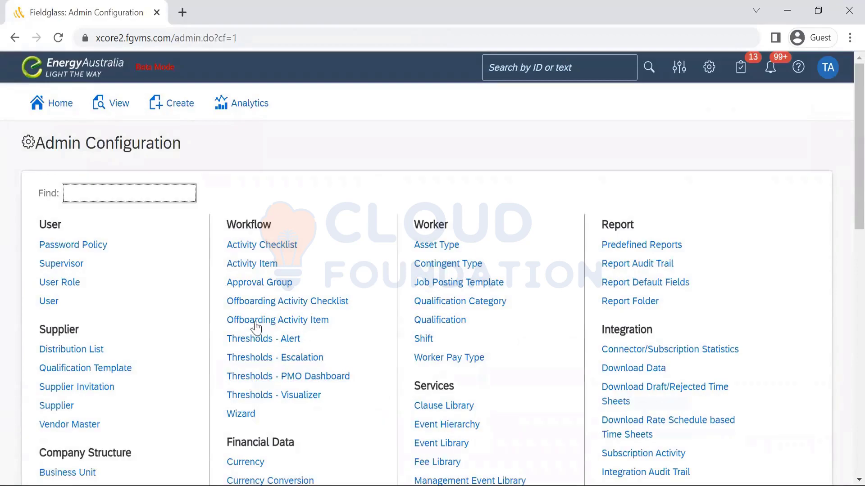
{"action": "left_click", "coordinate": [296, 401]}
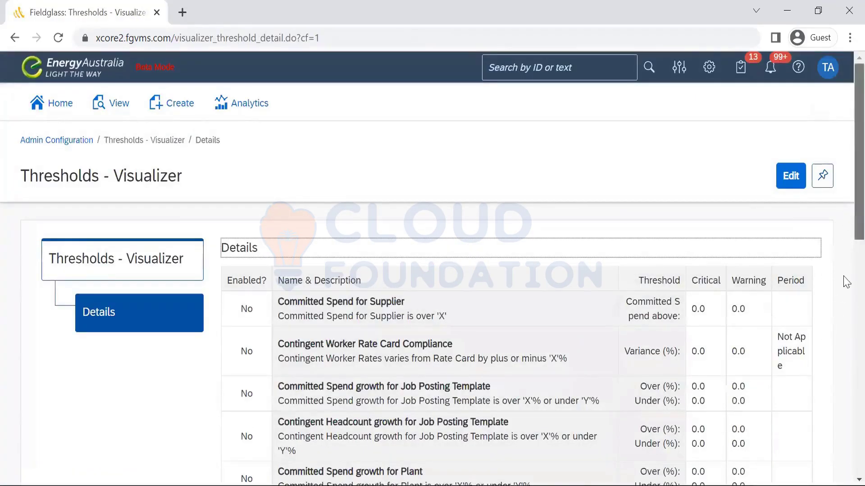
{"action": "scroll", "coordinate": [845, 282], "scroll_direction": "down", "scroll_amount": 13}
{"action": "scroll", "coordinate": [845, 263], "scroll_direction": "up", "scroll_amount": 10}
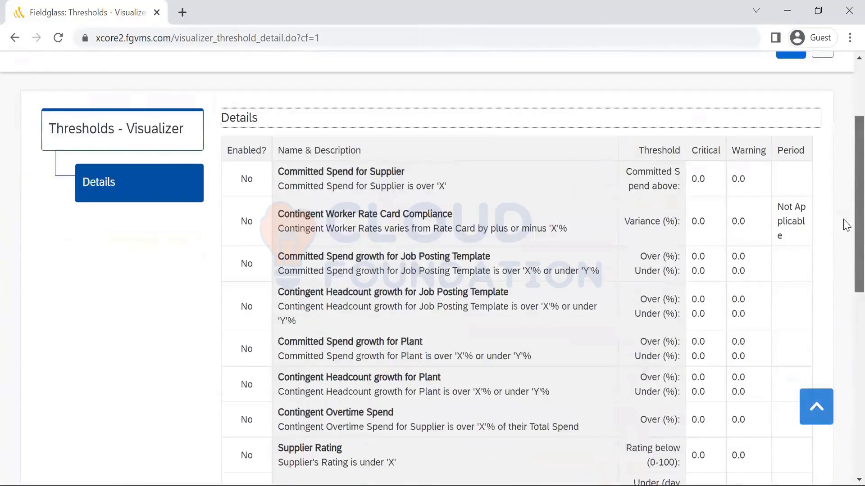
{"action": "scroll", "coordinate": [845, 226], "scroll_direction": "up", "scroll_amount": 3}
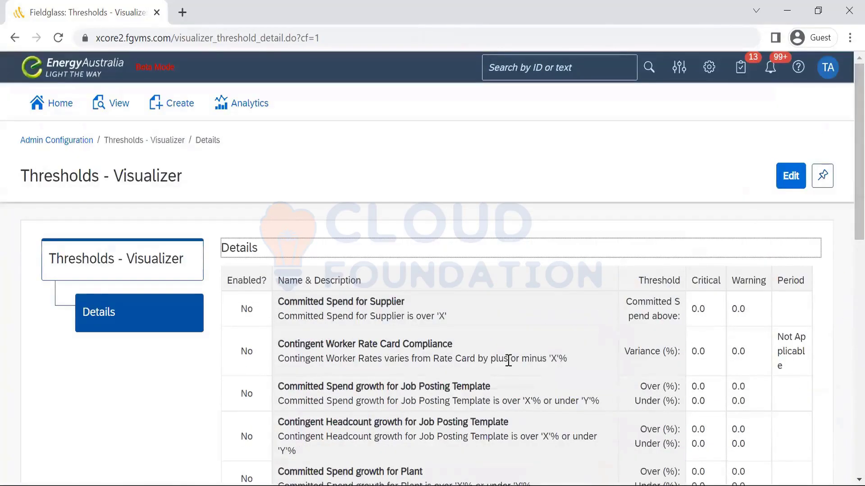
- Open the Visualizer thresholds for editing and enable Committed Spend for Supplier with a critical value of 75%
{"action": "left_click", "coordinate": [780, 175]}
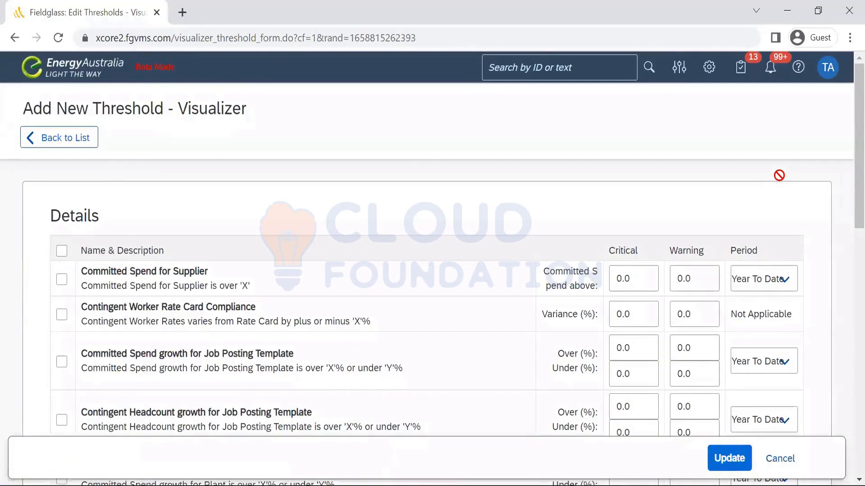
{"action": "left_click", "coordinate": [643, 283]}
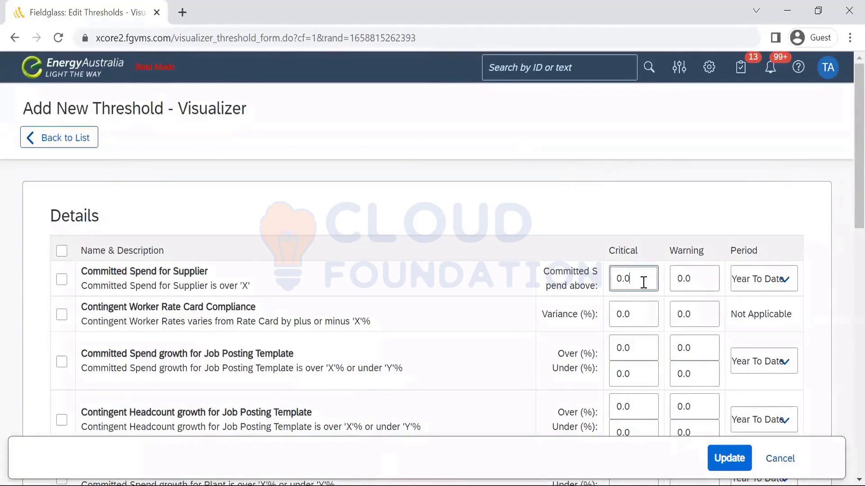
{"action": "left_click", "coordinate": [704, 277]}
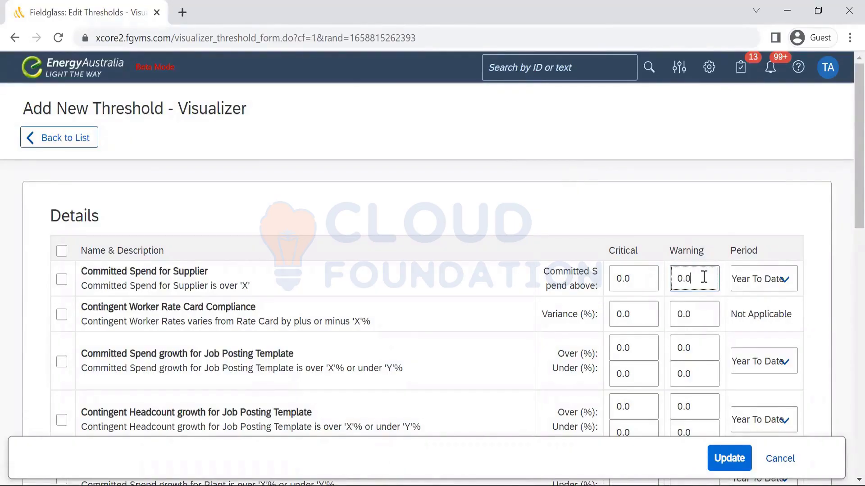
{"action": "left_click", "coordinate": [61, 280]}
{"action": "left_click", "coordinate": [647, 277]}
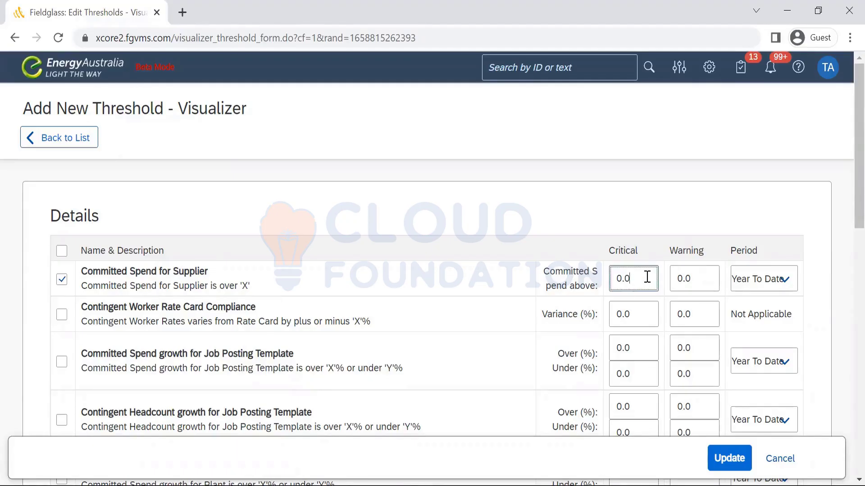
{"action": "key", "text": "BackSpace"}
{"action": "key", "text": "BackSpace"}
{"action": "key", "text": "BackSpace"}
{"action": "type", "text": "15"}
{"action": "type", "text": "%"}
{"action": "key", "text": "BackSpace"}
{"action": "key", "text": "BackSpace"}
{"action": "key", "text": "BackSpace"}
{"action": "type", "text": "75%"}
- Set the Committed Spend for Supplier warning value to 95% and its period to Year To Date
{"action": "left_click", "coordinate": [707, 276]}
{"action": "key", "text": "BackSpace"}
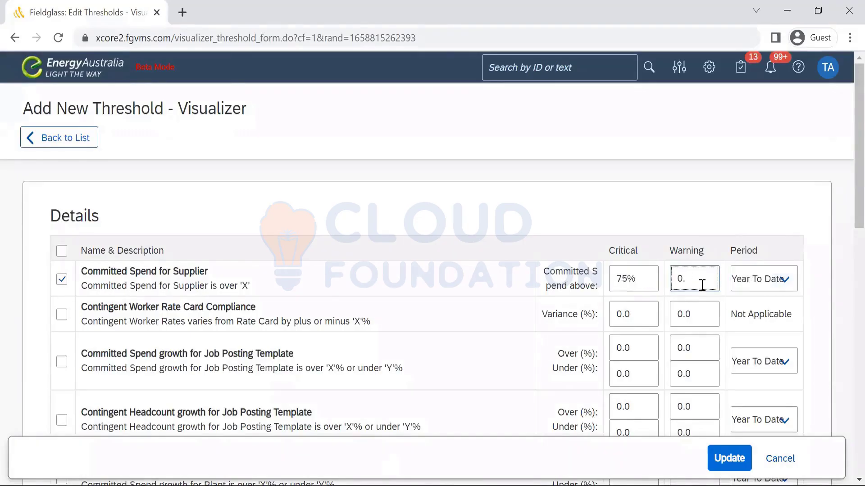
{"action": "key", "text": "BackSpace"}
{"action": "type", "text": "95%"}
{"action": "left_click", "coordinate": [787, 279]}
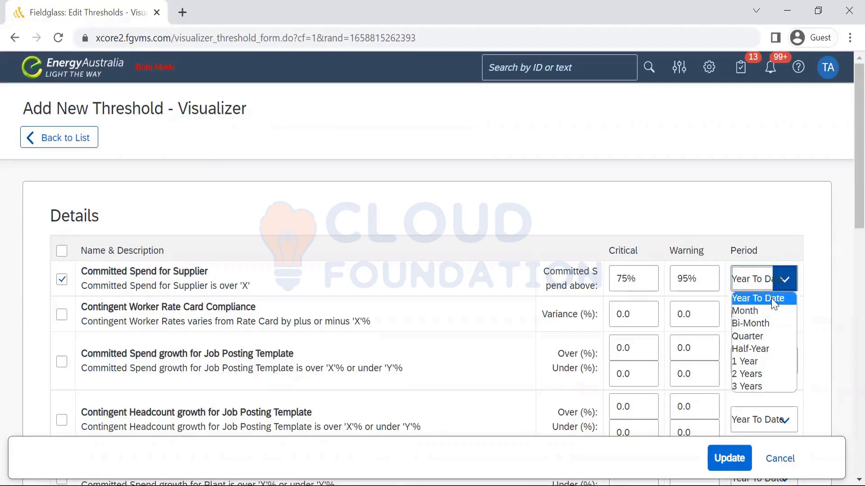
{"action": "left_click", "coordinate": [774, 299]}
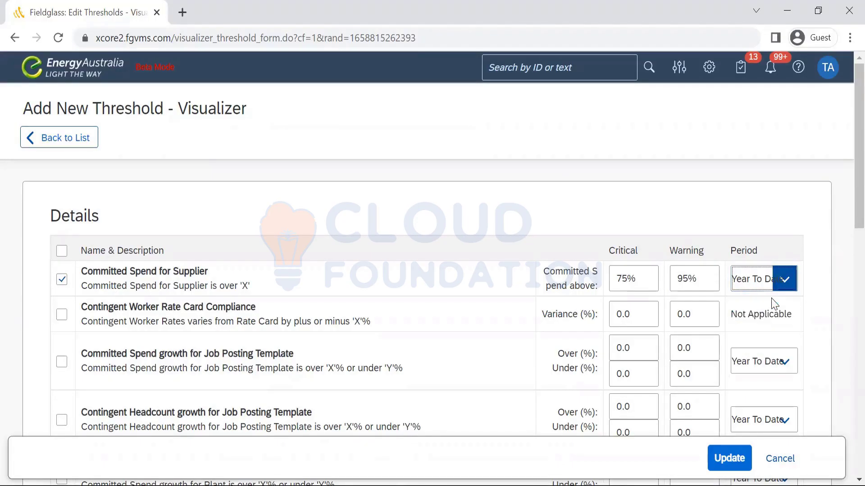
{"action": "left_click", "coordinate": [646, 209]}
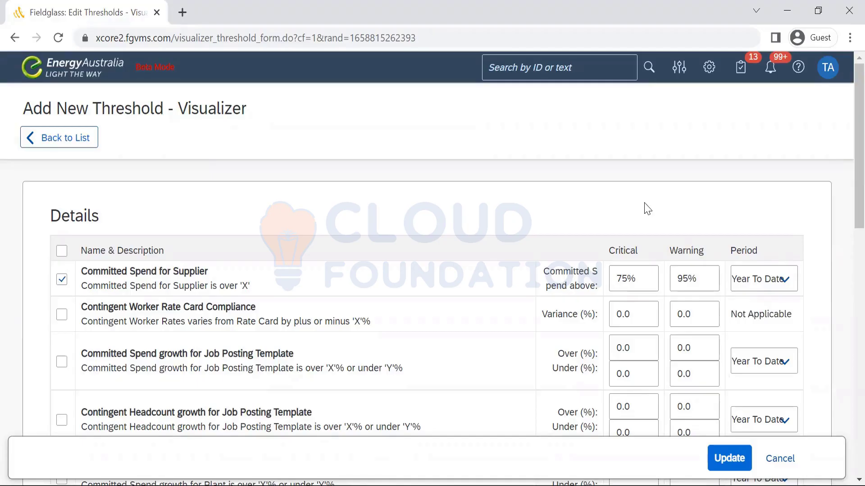
- Enable Contingent Headcount growth for Plant, examine its critical Over and Under fields, and cancel the Visualizer threshold edit
{"action": "left_click_drag", "start_coordinate": [845, 166], "coordinate": [846, 306]}
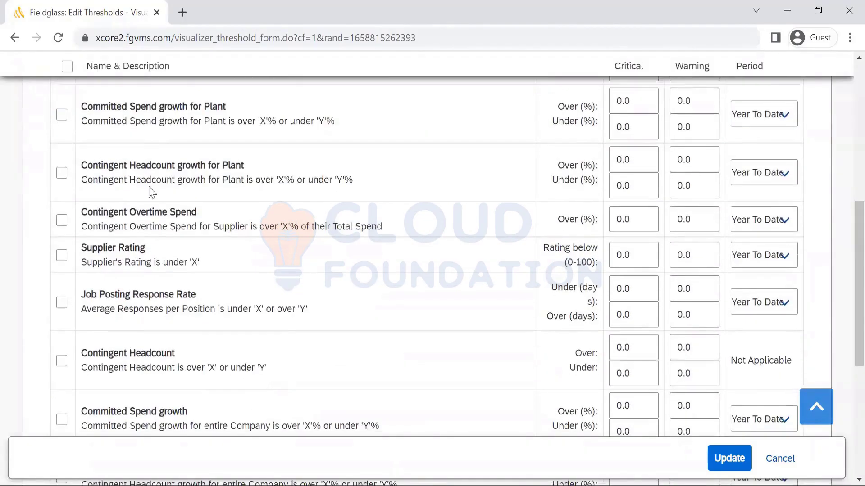
{"action": "left_click", "coordinate": [63, 174]}
{"action": "left_click", "coordinate": [642, 160]}
{"action": "left_click", "coordinate": [639, 181]}
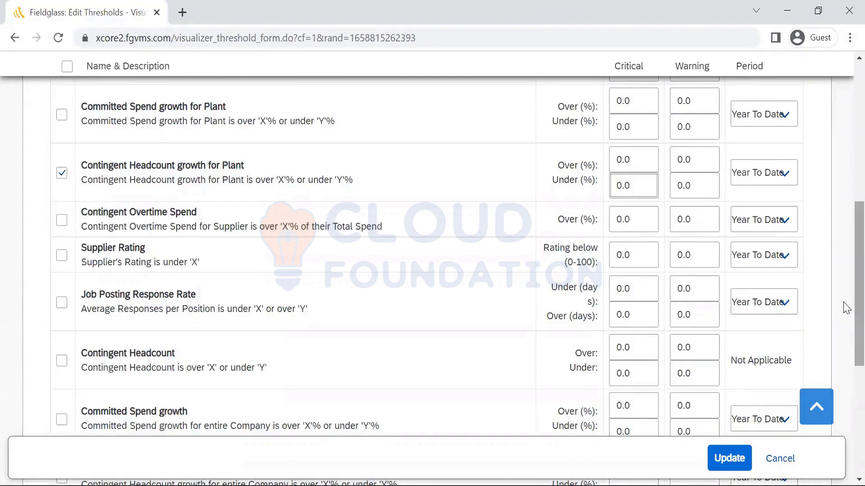
{"action": "scroll", "coordinate": [843, 386], "scroll_direction": "down", "scroll_amount": 8}
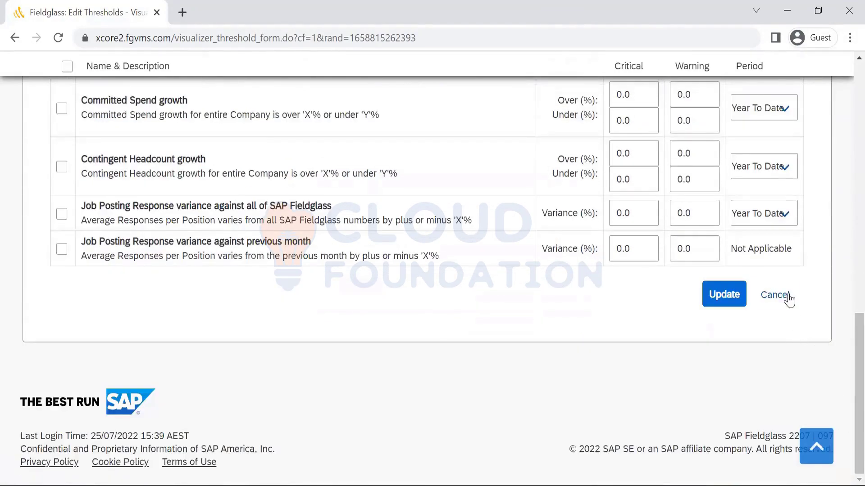
{"action": "left_click", "coordinate": [788, 299]}
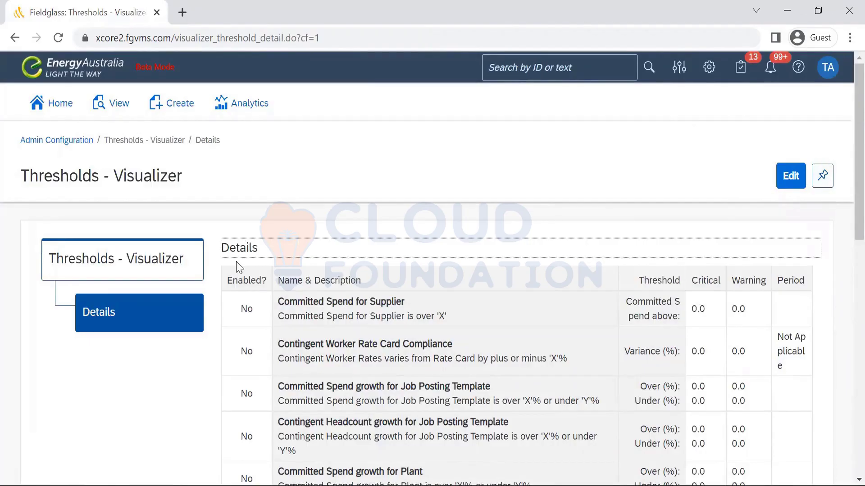
- Return to Admin Configuration and open the Wizard List from the Workflow section
{"action": "left_click", "coordinate": [66, 142]}
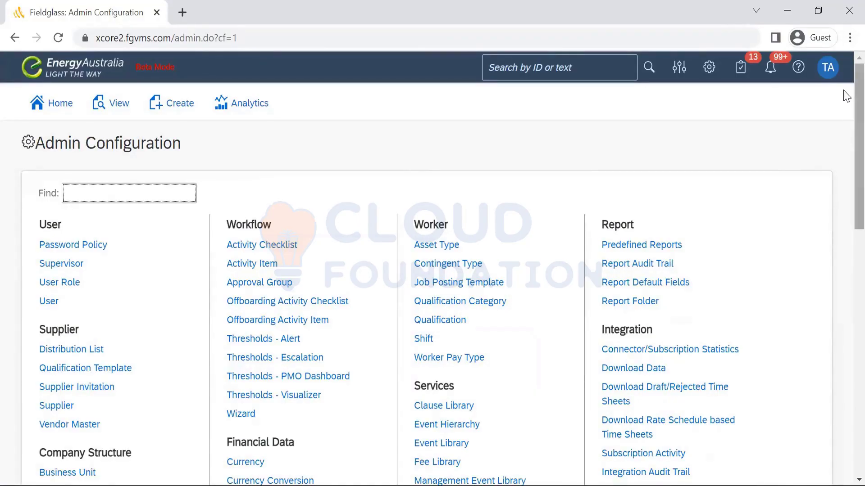
{"action": "scroll", "coordinate": [845, 112], "scroll_direction": "down", "scroll_amount": 1}
{"action": "scroll", "coordinate": [846, 135], "scroll_direction": "down", "scroll_amount": 4}
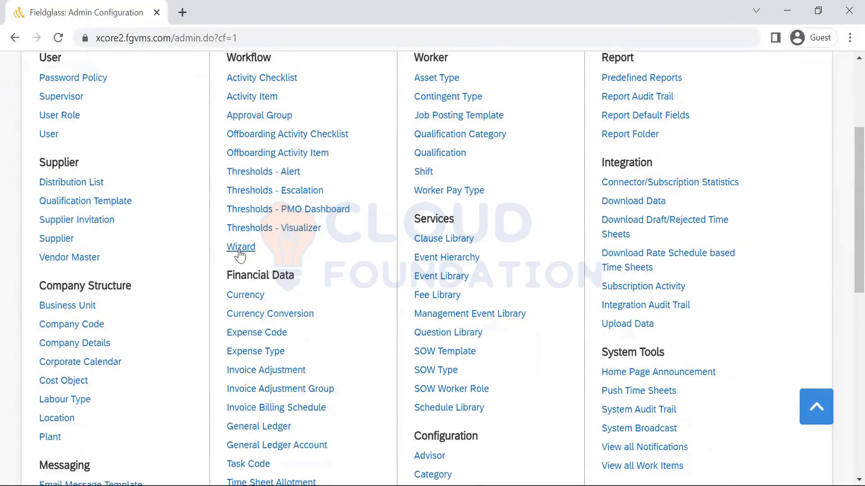
{"action": "left_click", "coordinate": [238, 253]}
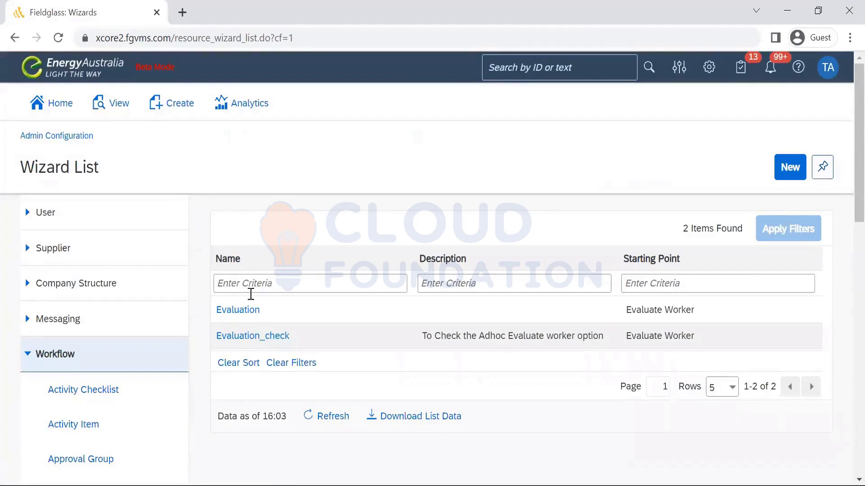
- Open the Evaluation wizard and review its details and worker performance questions with their answers and answer actions
{"action": "left_click", "coordinate": [237, 311]}
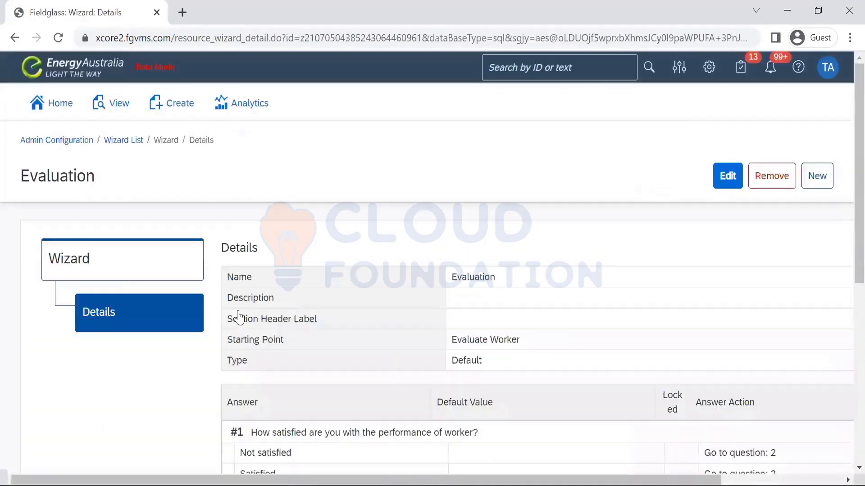
{"action": "scroll", "coordinate": [846, 213], "scroll_direction": "down", "scroll_amount": 5}
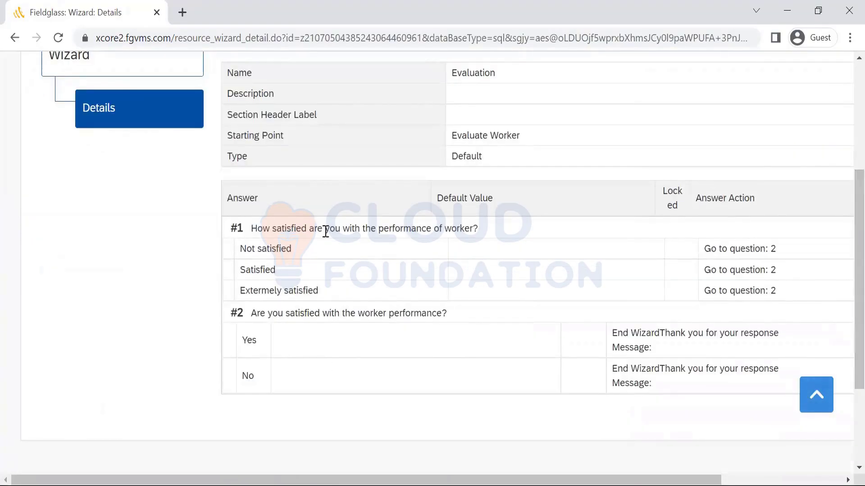
{"action": "left_click_drag", "start_coordinate": [481, 228], "coordinate": [457, 228]}
{"action": "left_click_drag", "start_coordinate": [365, 241], "coordinate": [243, 229]}
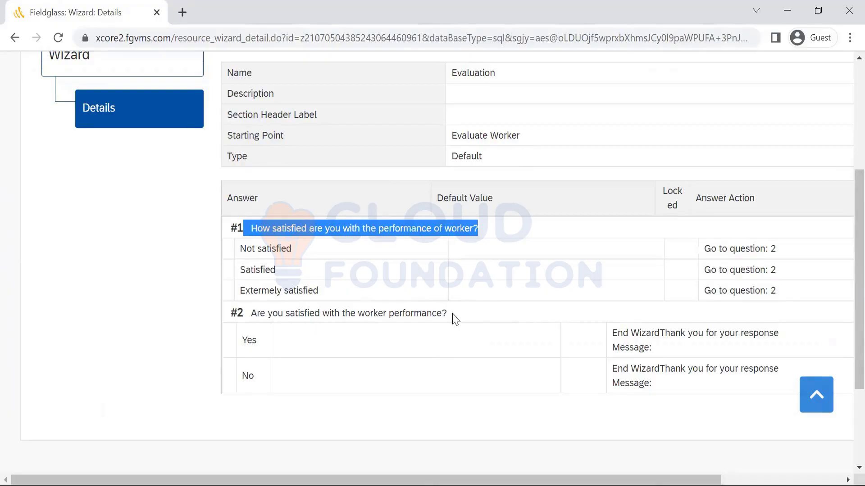
{"action": "left_click_drag", "start_coordinate": [455, 318], "coordinate": [260, 318]}
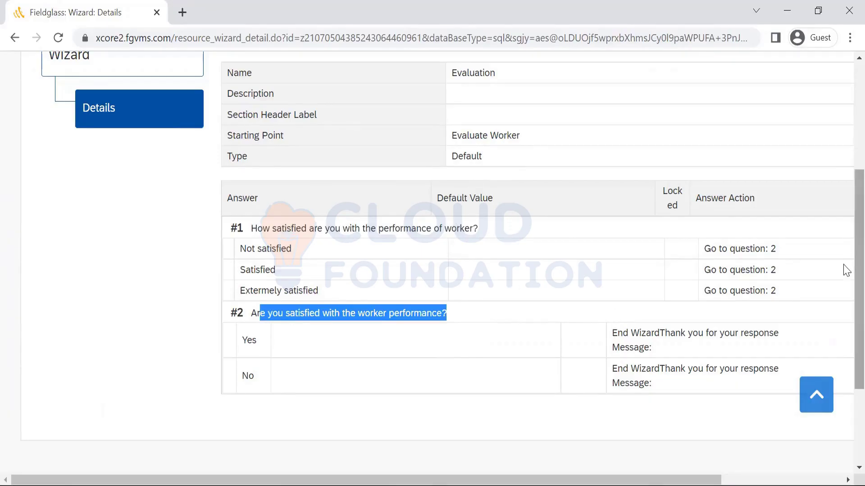
{"action": "scroll", "coordinate": [846, 270], "scroll_direction": "up", "scroll_amount": 5}
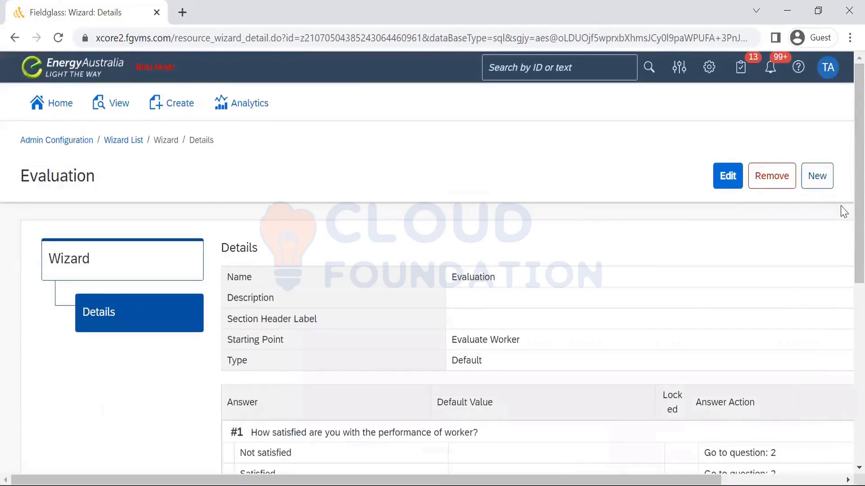
- Examine the new wizard form and its Starting Point options, then cancel it and return to Admin Configuration
{"action": "left_click", "coordinate": [822, 181]}
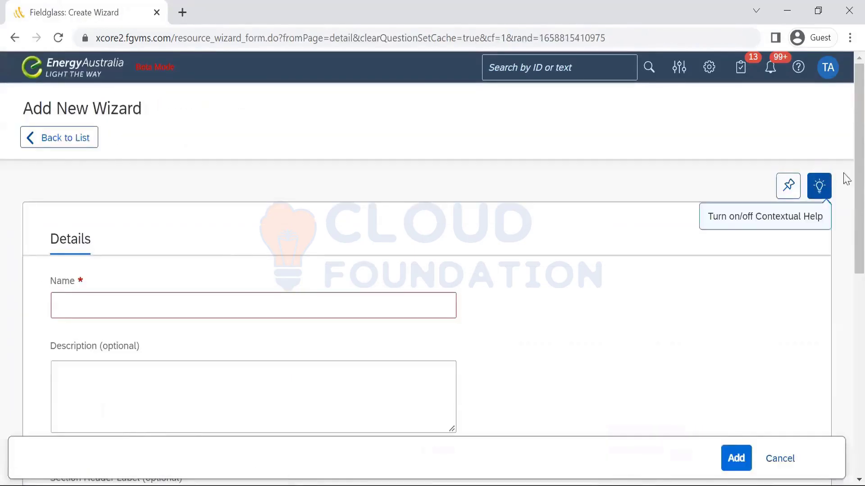
{"action": "scroll", "coordinate": [843, 272], "scroll_direction": "down", "scroll_amount": 5}
{"action": "scroll", "coordinate": [846, 400], "scroll_direction": "down", "scroll_amount": 5}
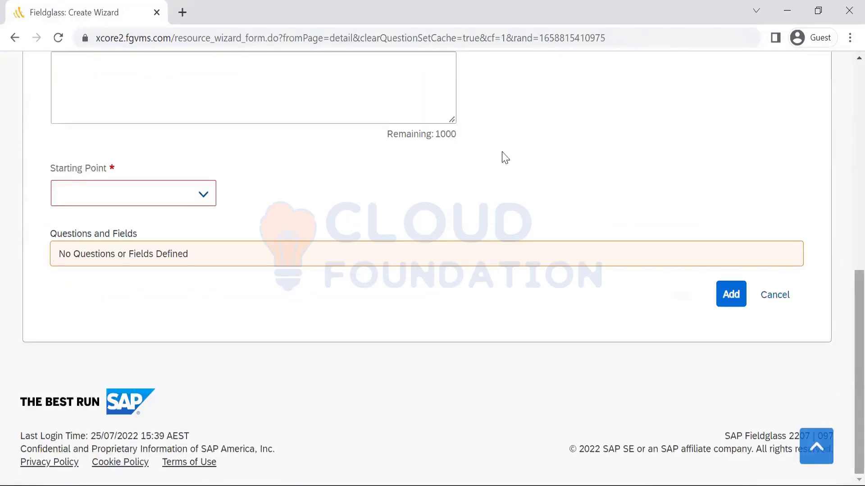
{"action": "left_click", "coordinate": [202, 201]}
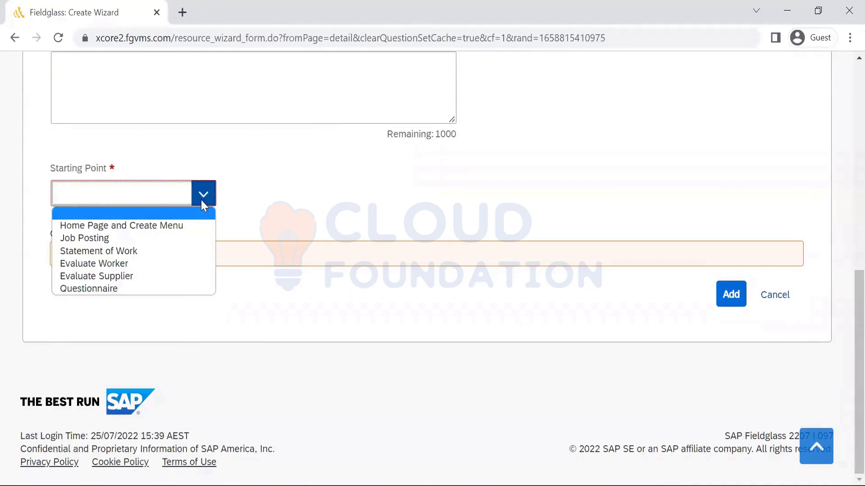
{"action": "left_click", "coordinate": [251, 201]}
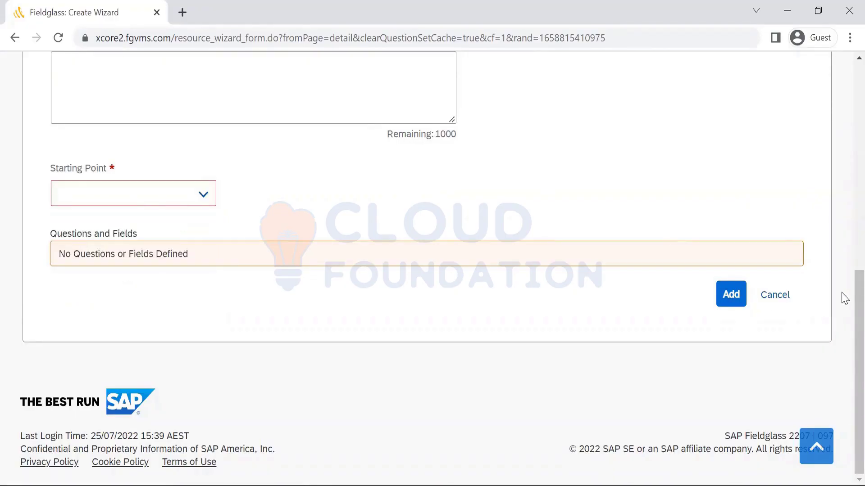
{"action": "left_click", "coordinate": [787, 296]}
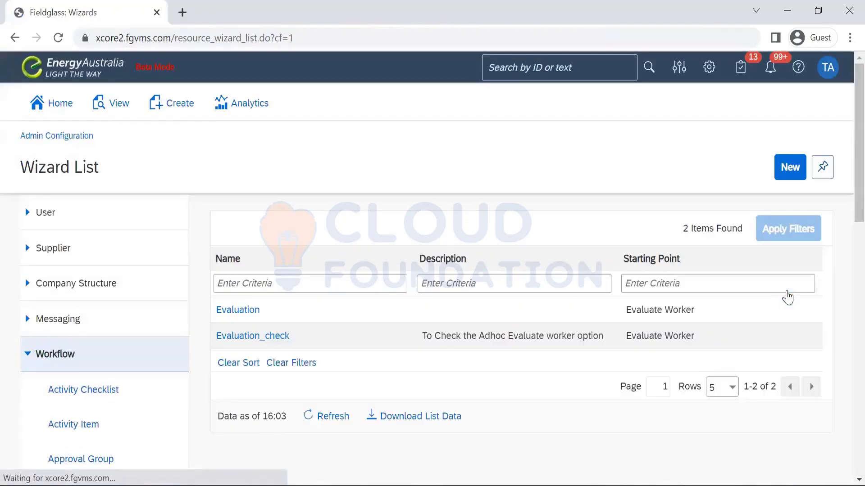
{"action": "left_click", "coordinate": [27, 138]}
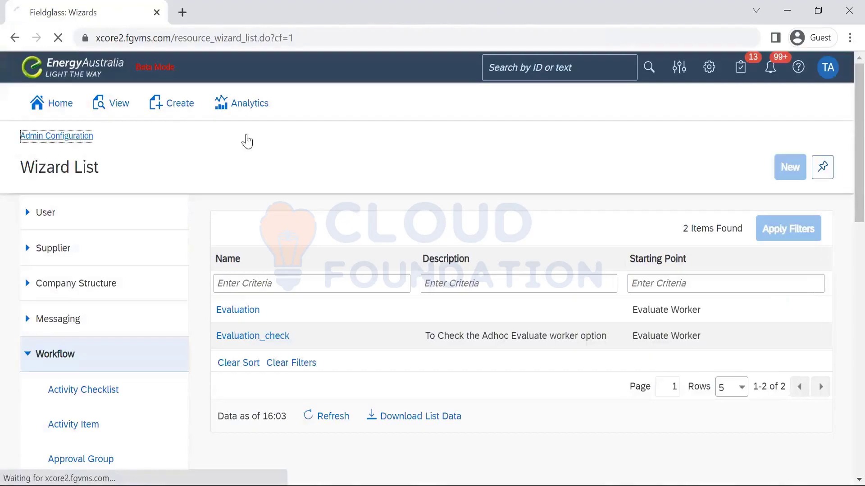